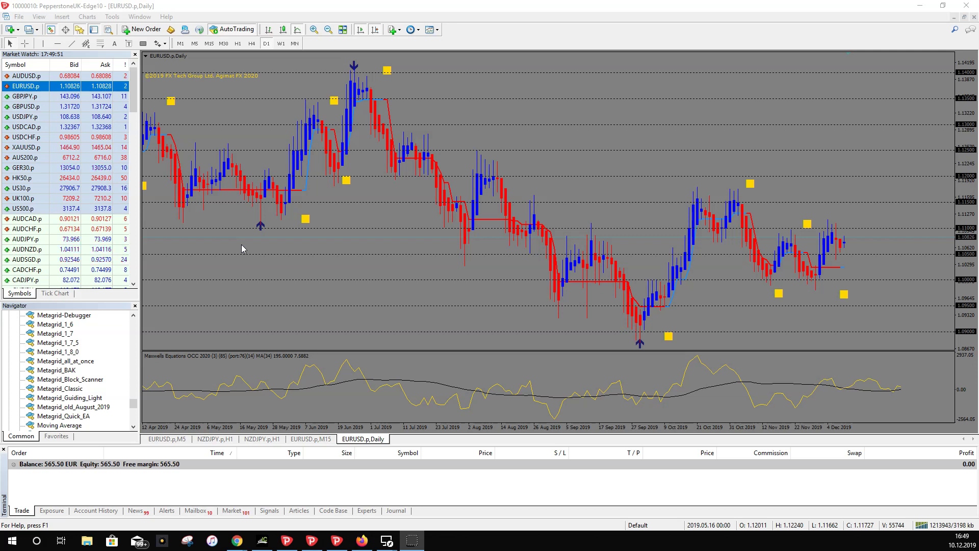
- Hide the Navigator and show it again
{"action": "left_click", "coordinate": [237, 243]}
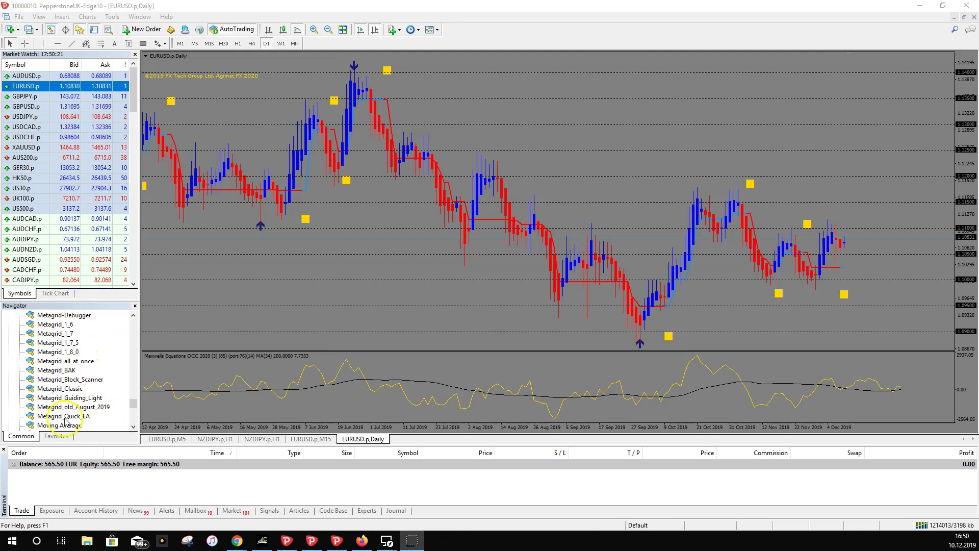
{"action": "left_click", "coordinate": [77, 30]}
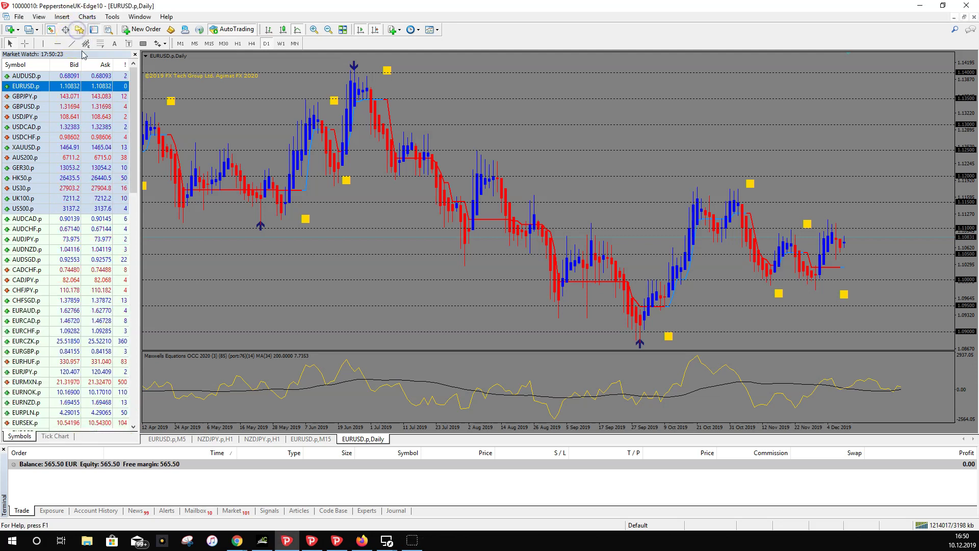
{"action": "left_click", "coordinate": [80, 30]}
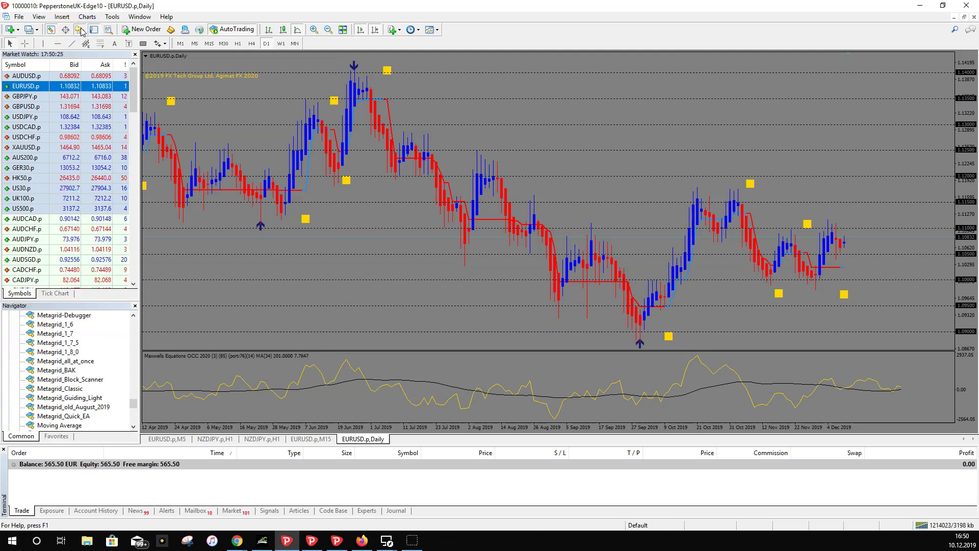
- Attach the Metagrid expert advisor to the EURUSD daily chart, accepting its input parameters as they are
{"action": "left_click_drag", "start_coordinate": [134, 404], "coordinate": [138, 326]}
{"action": "left_click", "coordinate": [39, 345]}
{"action": "left_click_drag", "start_coordinate": [134, 325], "coordinate": [136, 393]}
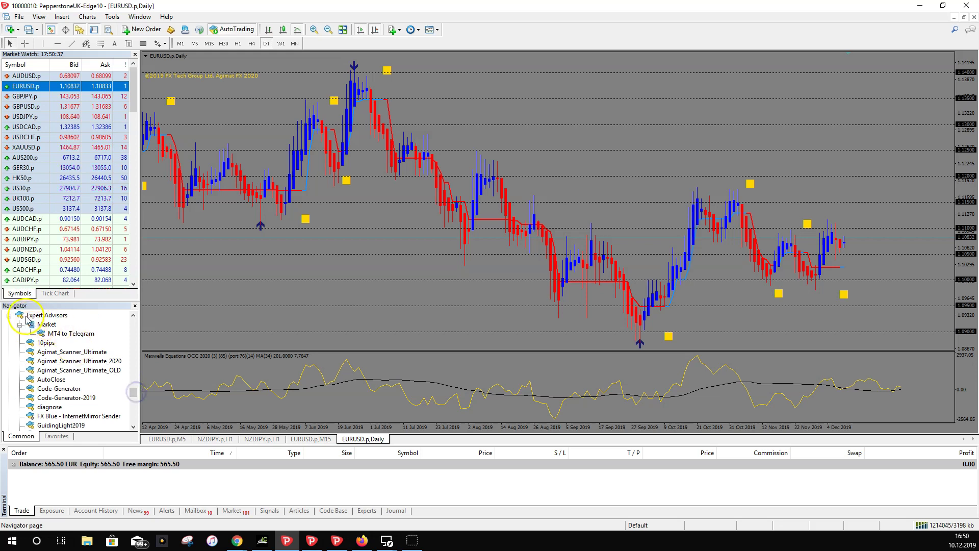
{"action": "left_click_drag", "start_coordinate": [134, 394], "coordinate": [135, 405]}
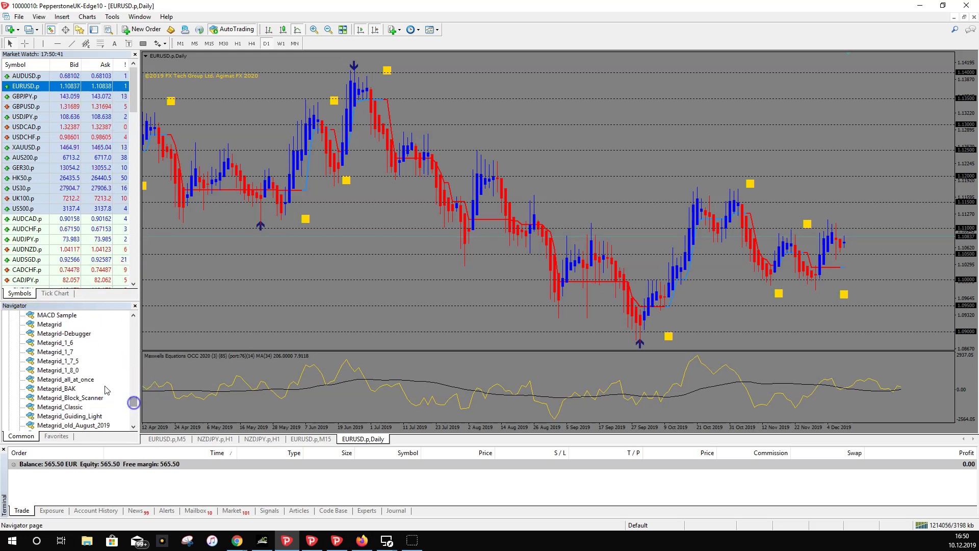
{"action": "left_click", "coordinate": [50, 325]}
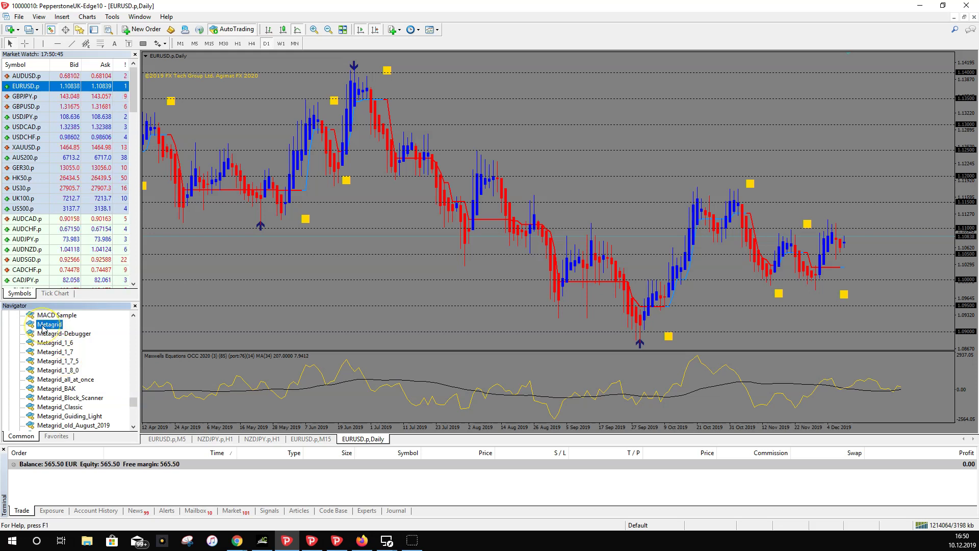
{"action": "left_click_drag", "start_coordinate": [42, 326], "coordinate": [414, 269]}
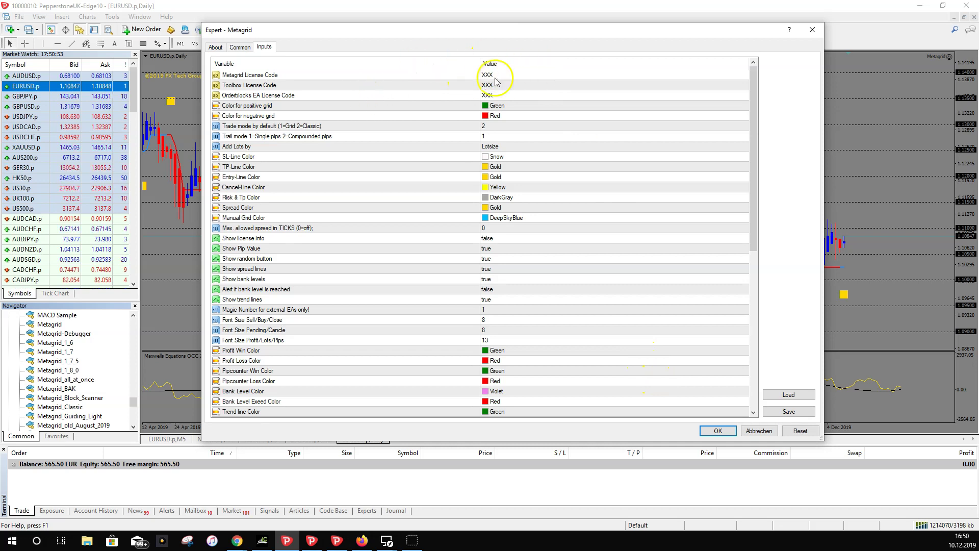
{"action": "left_click", "coordinate": [718, 430]}
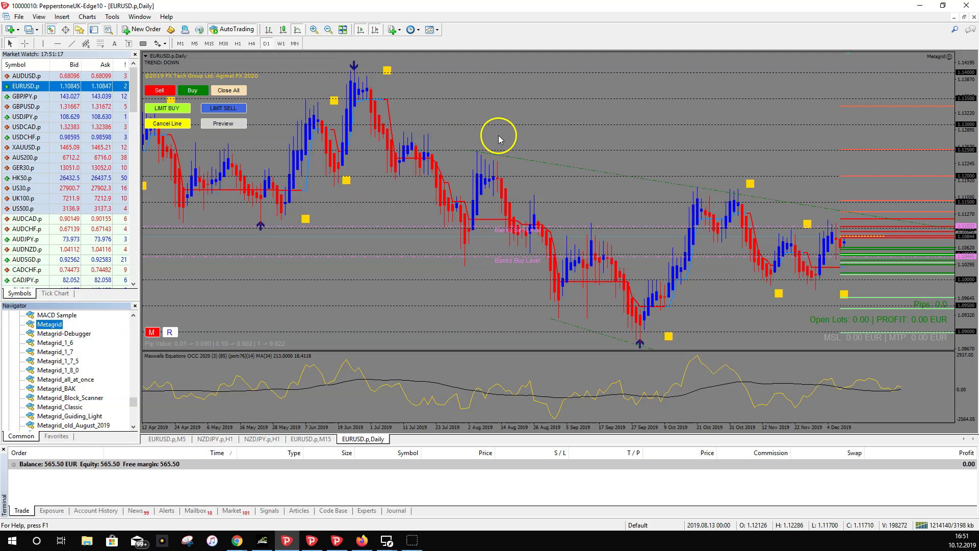
- Open the dialog for saving the EURUSD chart as a template and close it without saving
{"action": "right_click", "coordinate": [499, 136]}
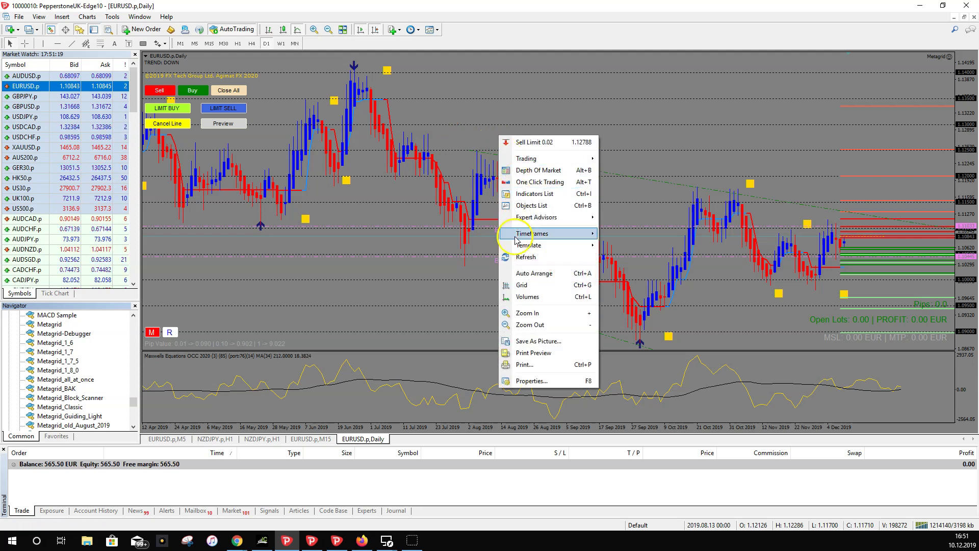
{"action": "mouse_move", "coordinate": [522, 250]}
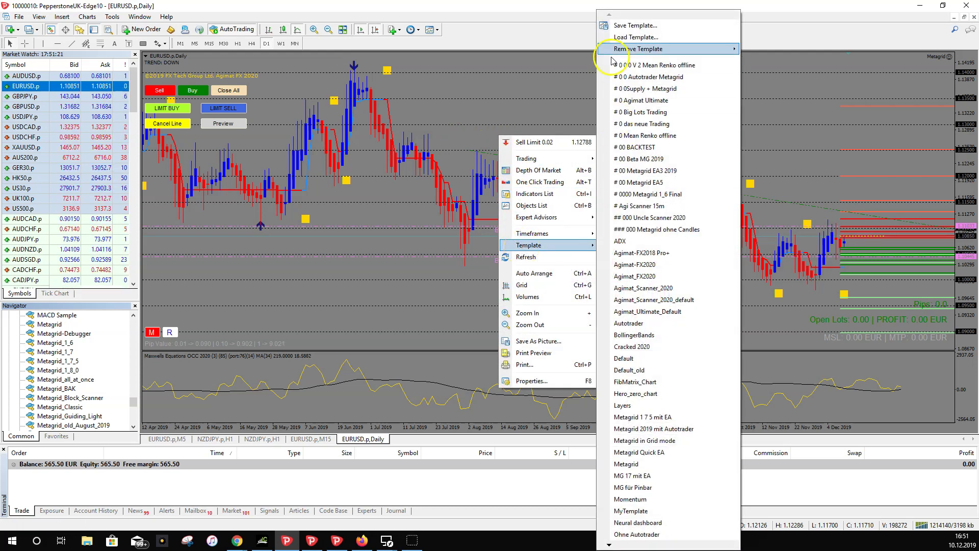
{"action": "left_click", "coordinate": [622, 26]}
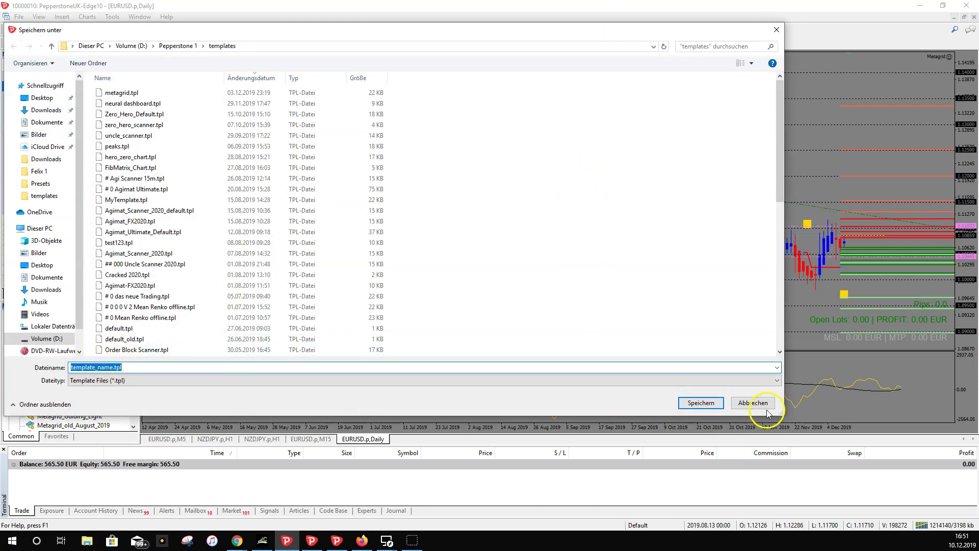
{"action": "left_click", "coordinate": [753, 403]}
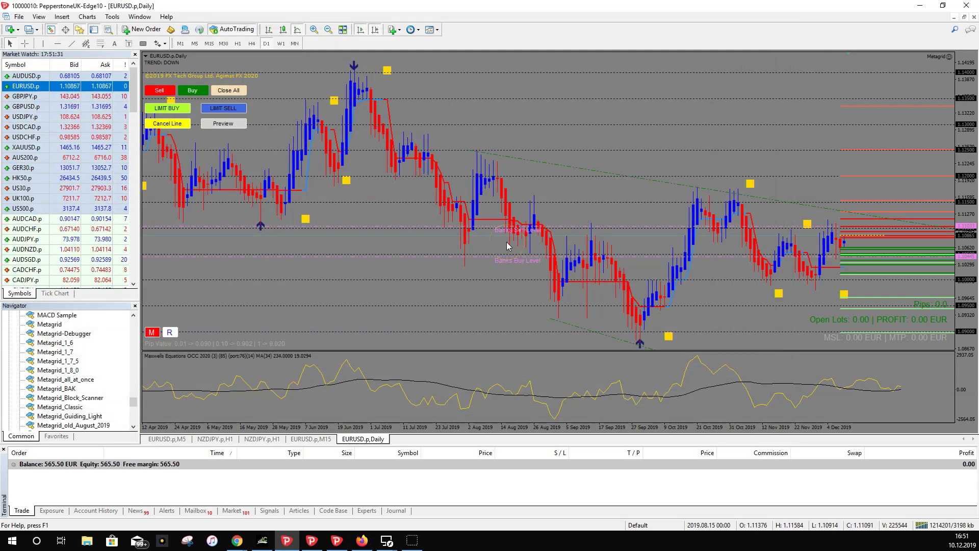
- Dismiss the alert and look through the chart's template options without loading any template
{"action": "right_click", "coordinate": [398, 191]}
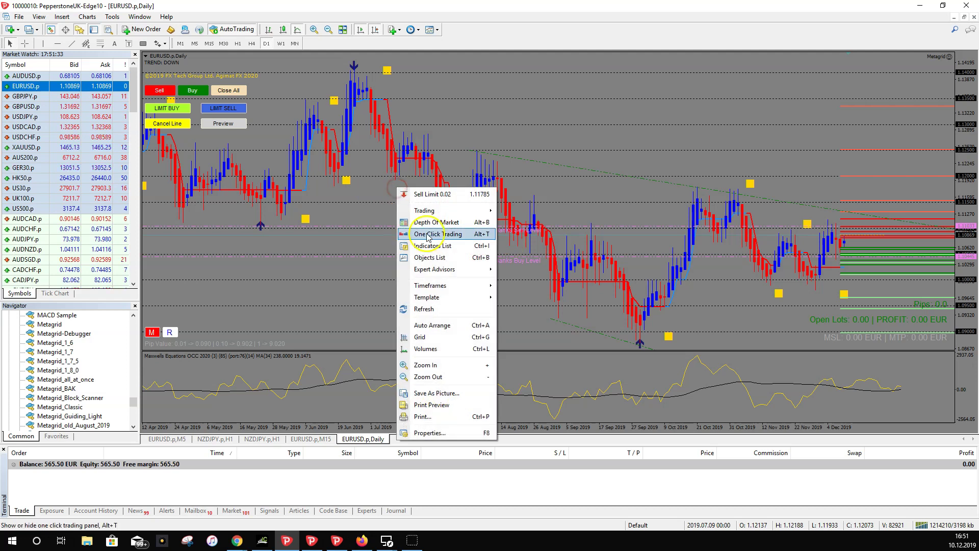
{"action": "mouse_move", "coordinate": [441, 298]}
{"action": "left_click", "coordinate": [551, 276]}
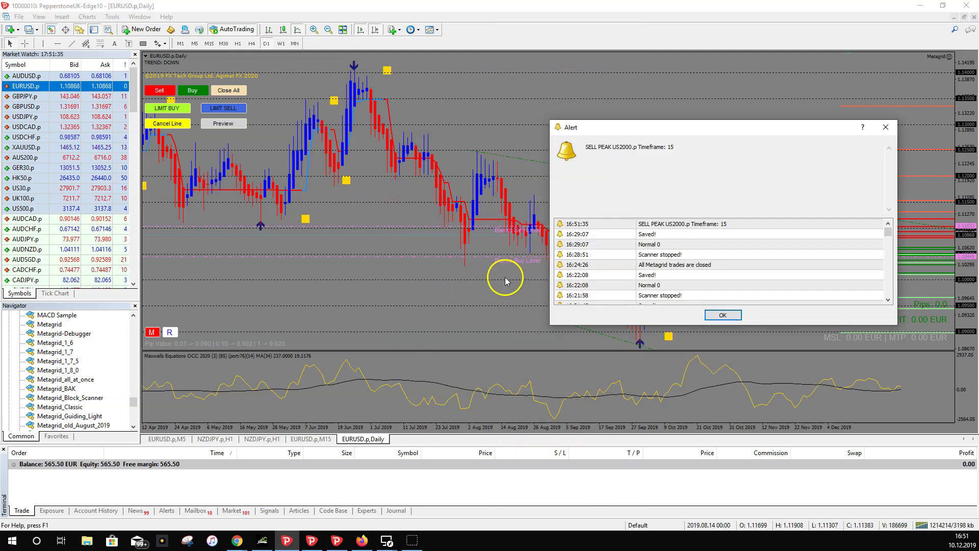
{"action": "left_click", "coordinate": [721, 315]}
{"action": "right_click", "coordinate": [616, 173]}
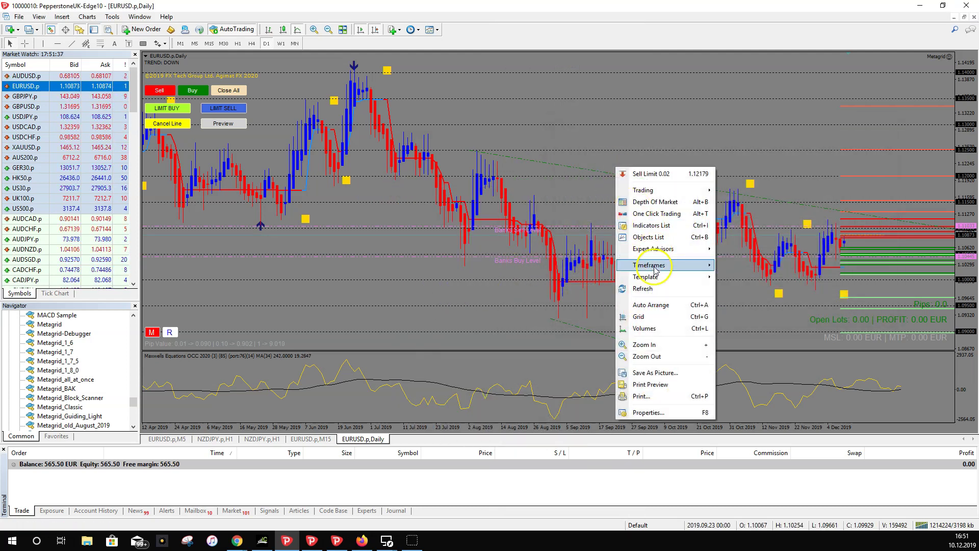
{"action": "mouse_move", "coordinate": [658, 282]}
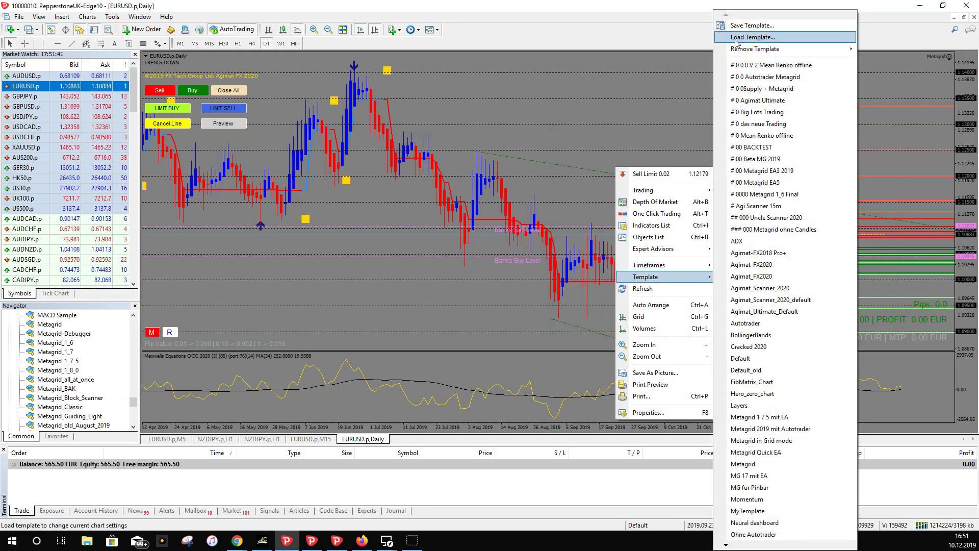
{"action": "left_click", "coordinate": [632, 85]}
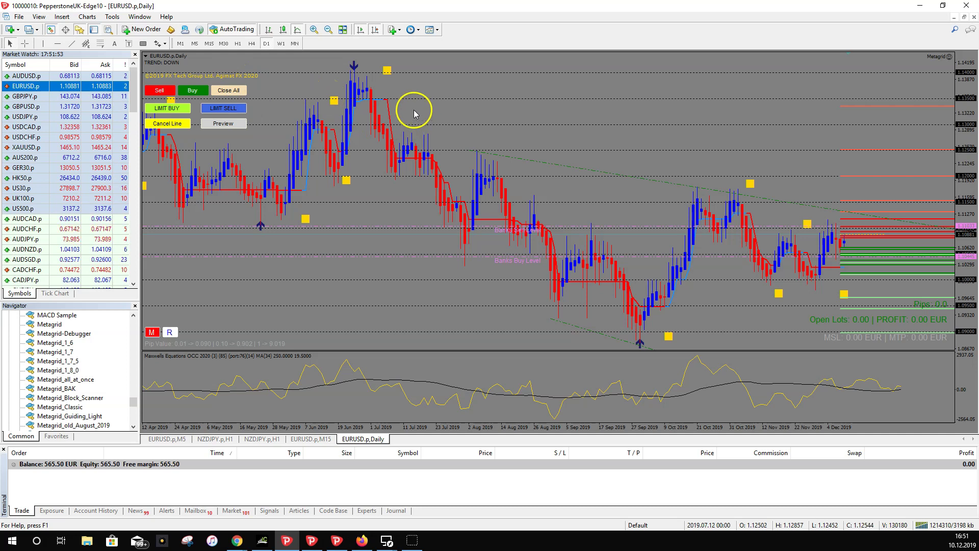
- Switch the EURUSD chart to the M5 timeframe and examine the earlier candles around the start of the grid lines
{"action": "left_click", "coordinate": [194, 43]}
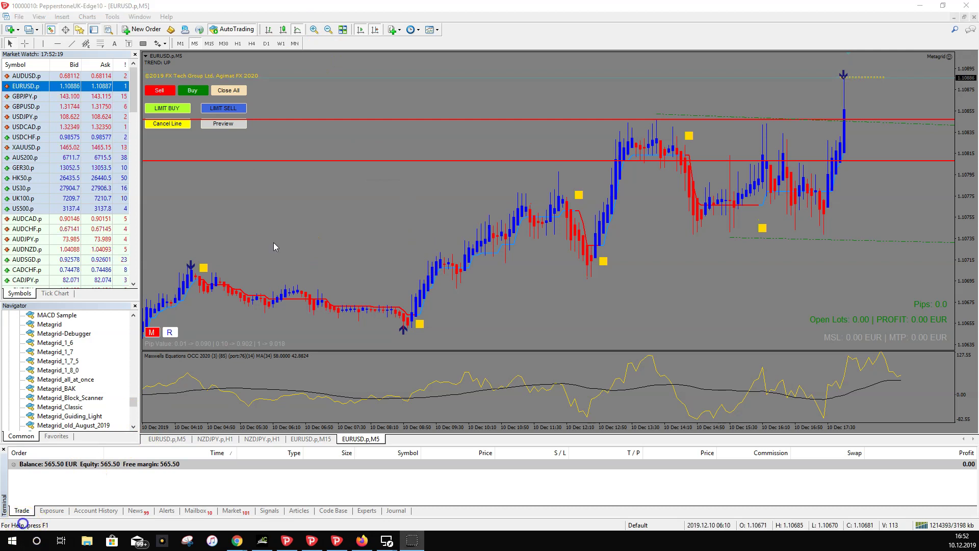
{"action": "left_click_drag", "start_coordinate": [255, 242], "coordinate": [573, 195]}
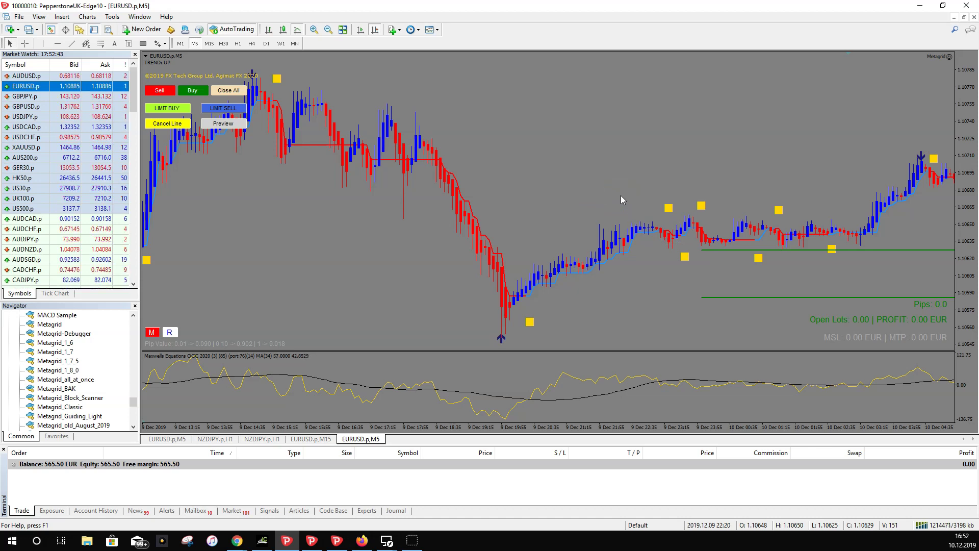
{"action": "left_click_drag", "start_coordinate": [669, 218], "coordinate": [675, 232]}
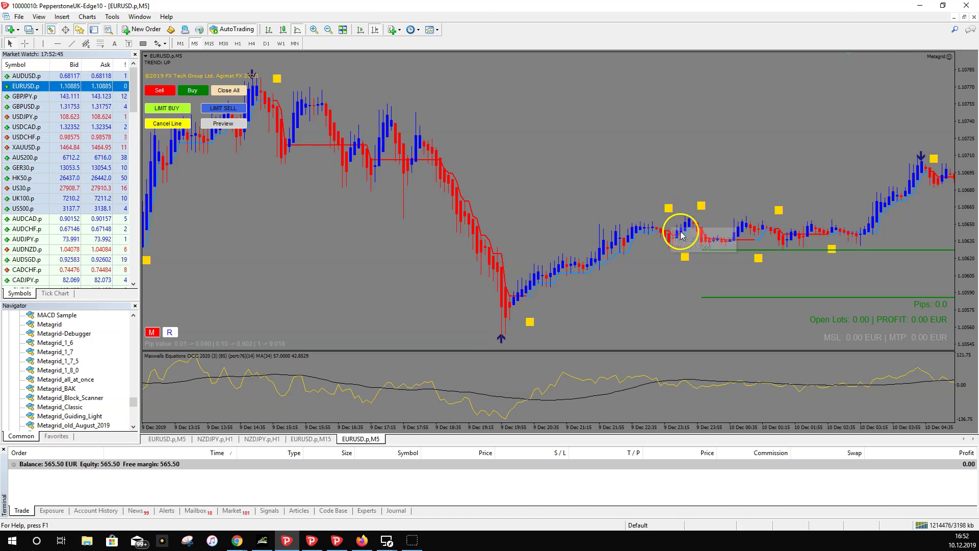
{"action": "mouse_move", "coordinate": [667, 235]}
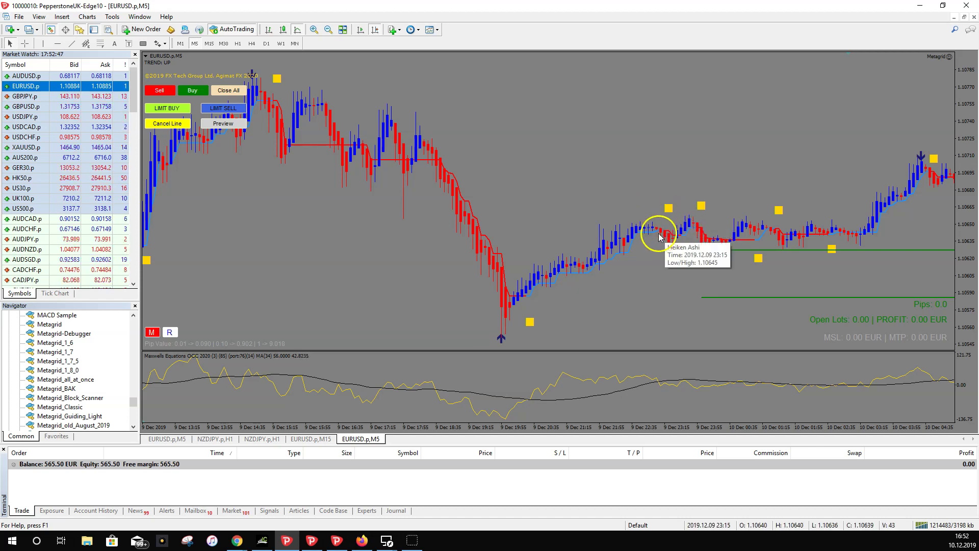
{"action": "left_click", "coordinate": [197, 51]}
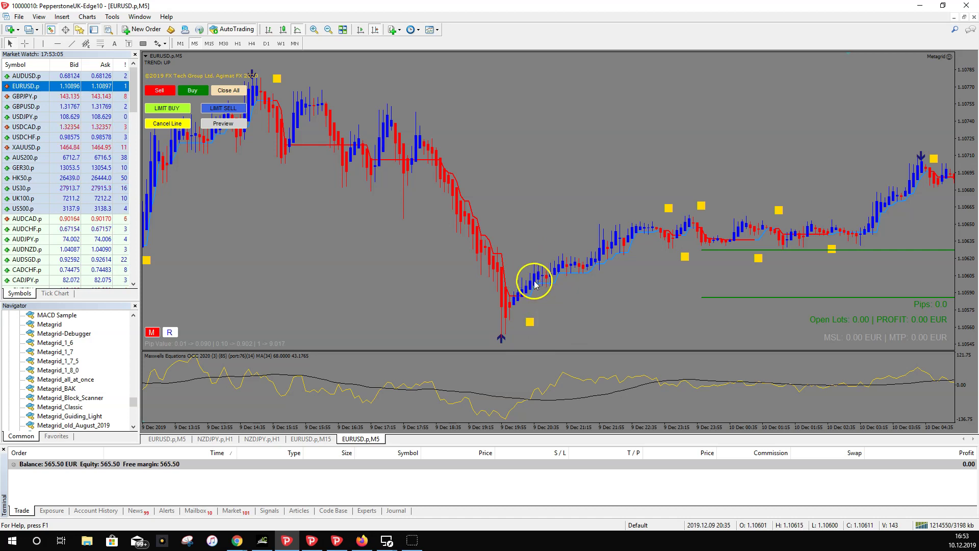
{"action": "mouse_move", "coordinate": [531, 289]}
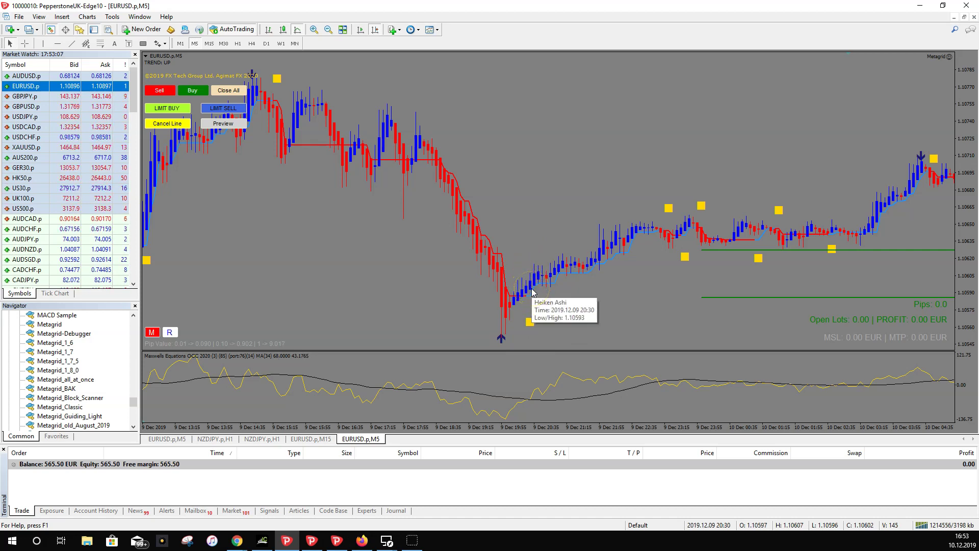
{"action": "left_click_drag", "start_coordinate": [628, 284], "coordinate": [656, 265]}
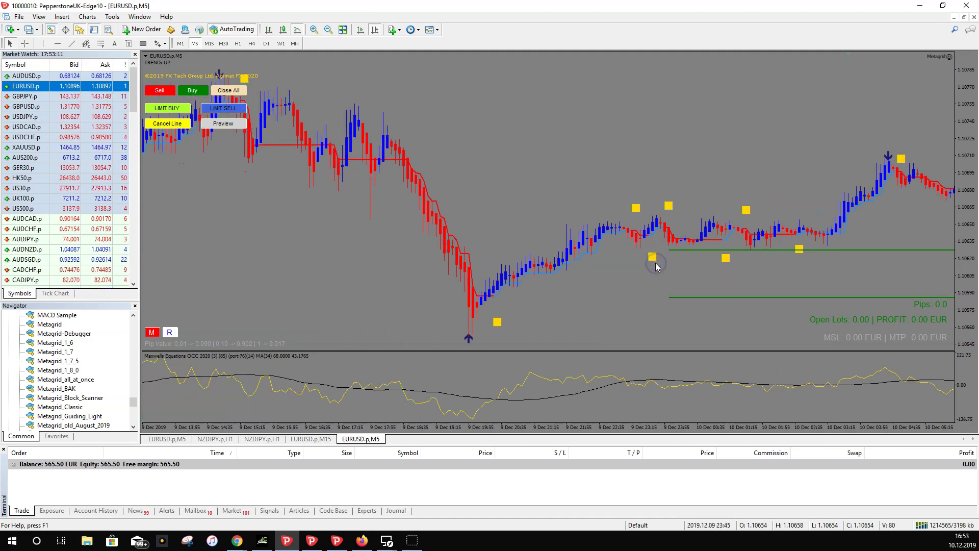
{"action": "left_click", "coordinate": [646, 250]}
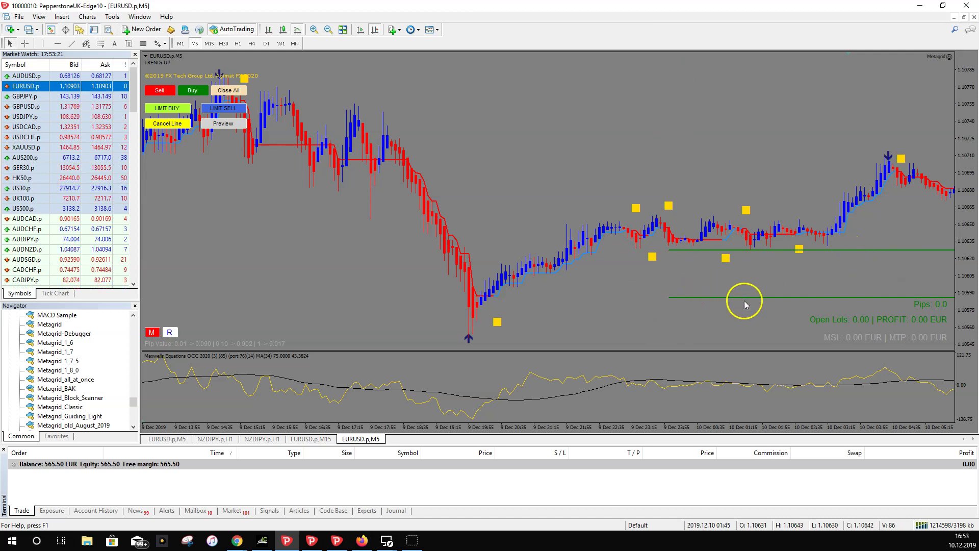
{"action": "mouse_move", "coordinate": [669, 258]}
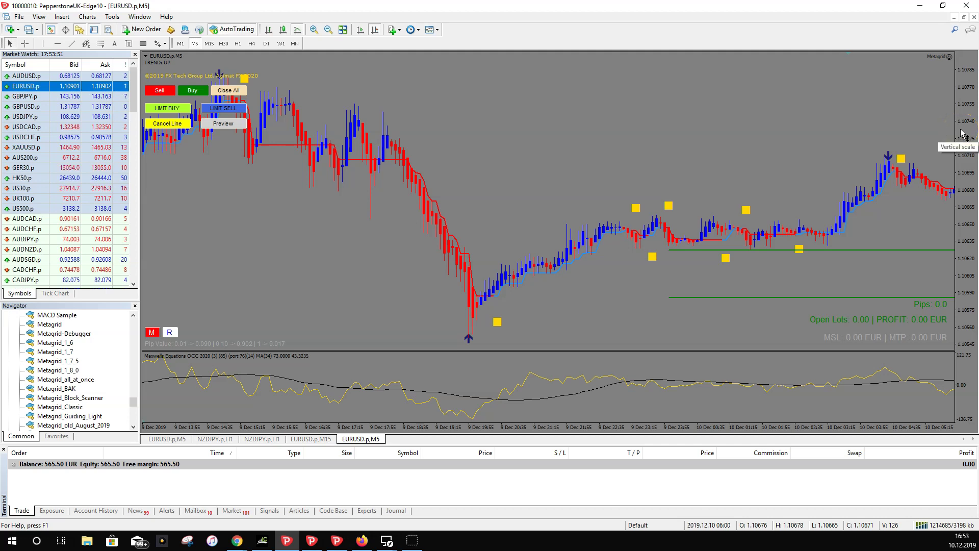
- Compress the chart's price scale to fit the red and green grid levels and follow the M5 price forward towards the red levels
{"action": "left_click_drag", "start_coordinate": [962, 134], "coordinate": [968, 141]}
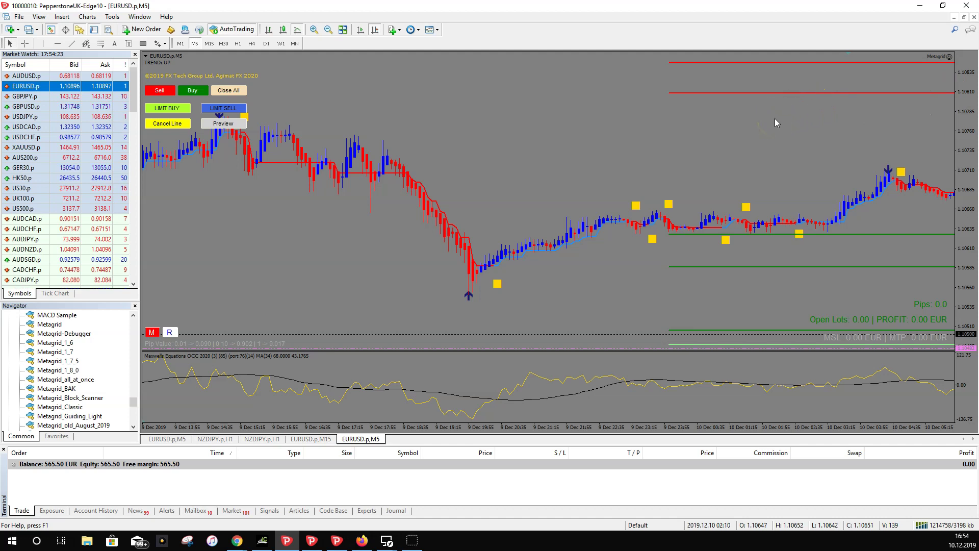
{"action": "scroll", "coordinate": [775, 119], "scroll_direction": "down", "scroll_amount": 5}
{"action": "scroll", "coordinate": [773, 122], "scroll_direction": "down", "scroll_amount": 7}
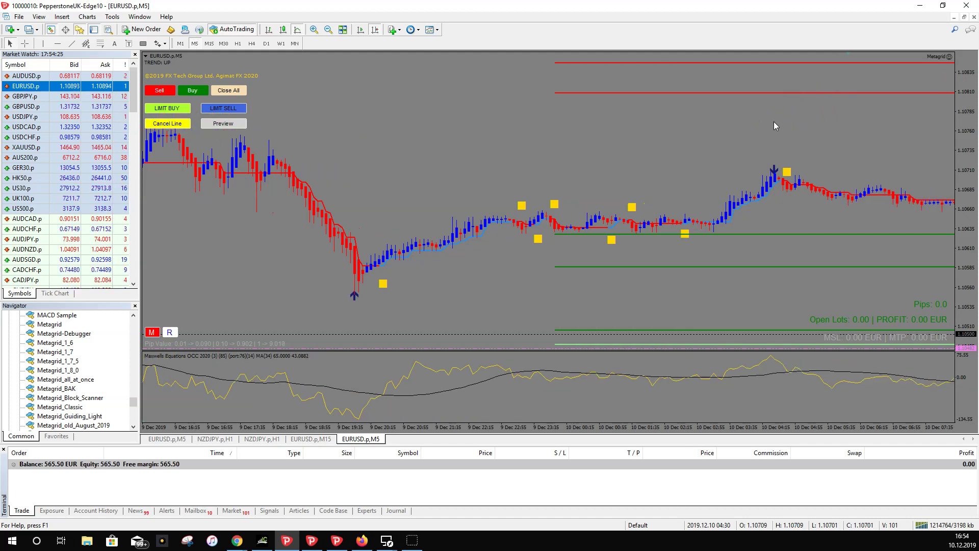
{"action": "left_click", "coordinate": [780, 137]}
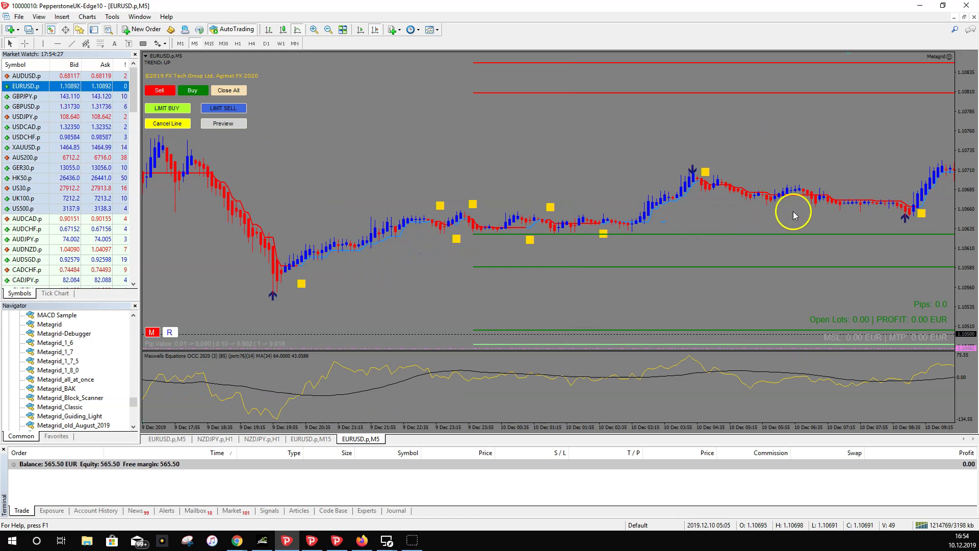
{"action": "scroll", "coordinate": [816, 207], "scroll_direction": "down", "scroll_amount": 2}
{"action": "scroll", "coordinate": [878, 189], "scroll_direction": "down", "scroll_amount": 1}
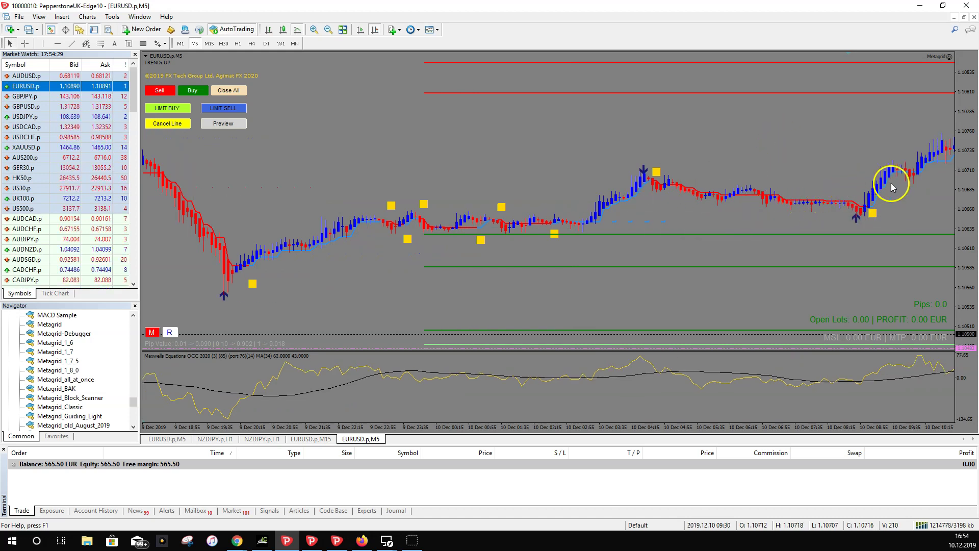
{"action": "scroll", "coordinate": [887, 178], "scroll_direction": "down", "scroll_amount": 1}
{"action": "scroll", "coordinate": [893, 158], "scroll_direction": "down", "scroll_amount": 6}
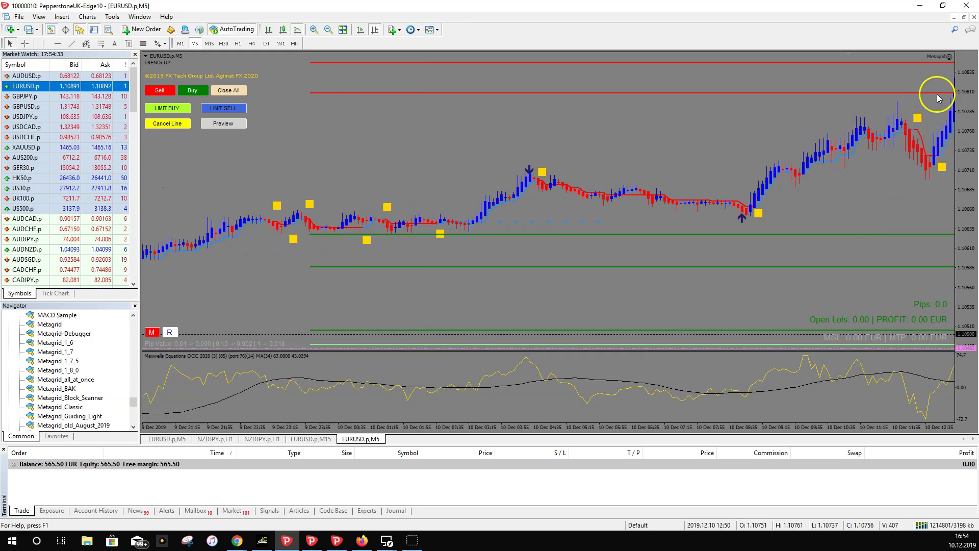
{"action": "scroll", "coordinate": [918, 94], "scroll_direction": "down", "scroll_amount": 1}
{"action": "scroll", "coordinate": [903, 102], "scroll_direction": "down", "scroll_amount": 4}
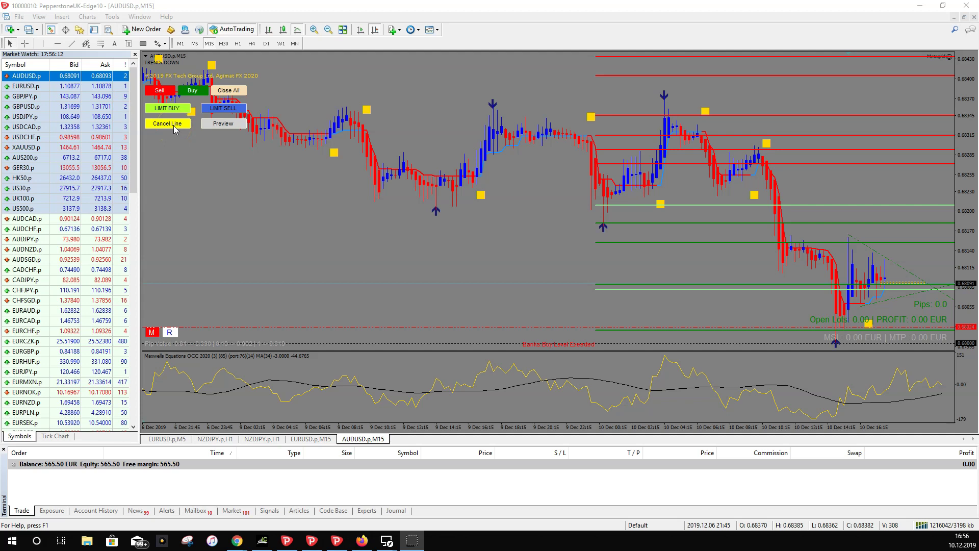
- Inspect the 10 December candles and grid start on the AUDUSD M15 chart with the crosshair
{"action": "left_click", "coordinate": [176, 128]}
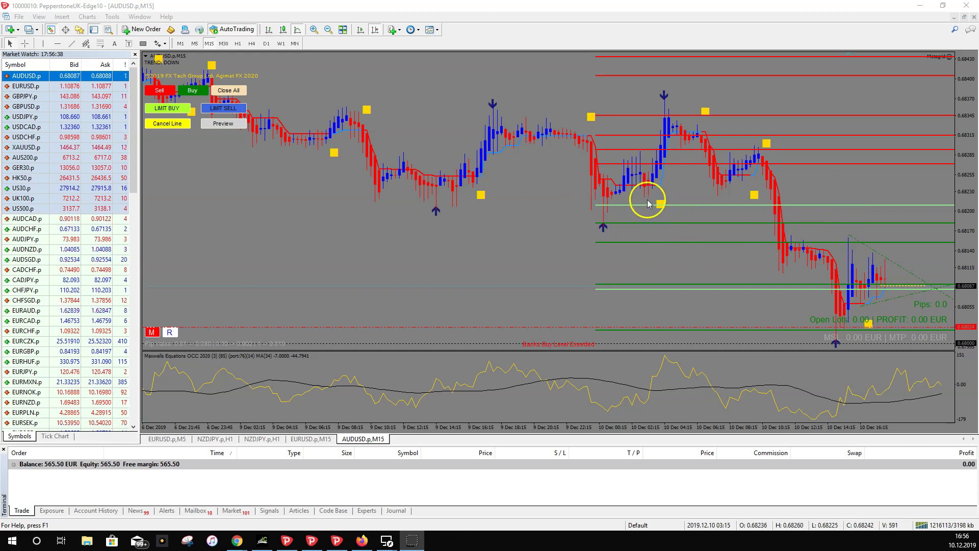
{"action": "left_click", "coordinate": [24, 43]}
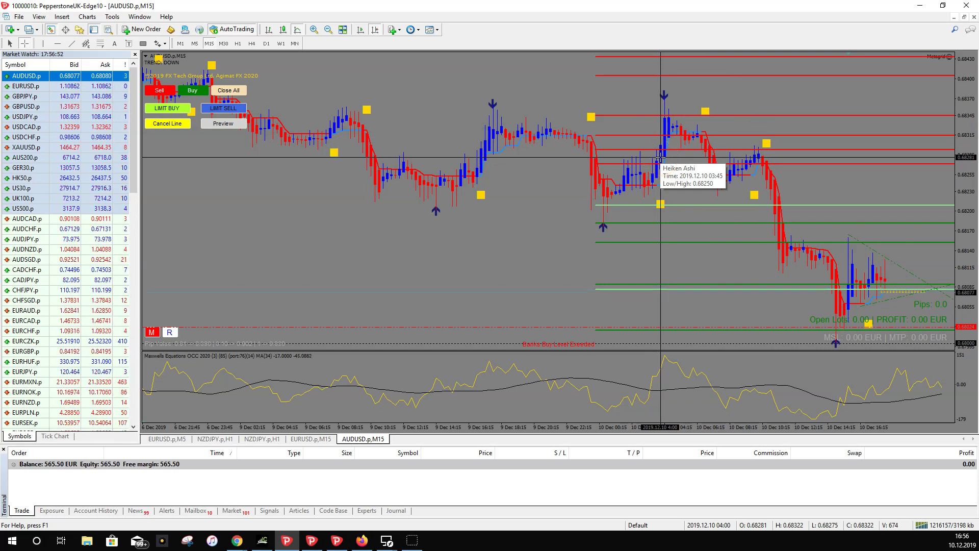
{"action": "left_click", "coordinate": [658, 186]}
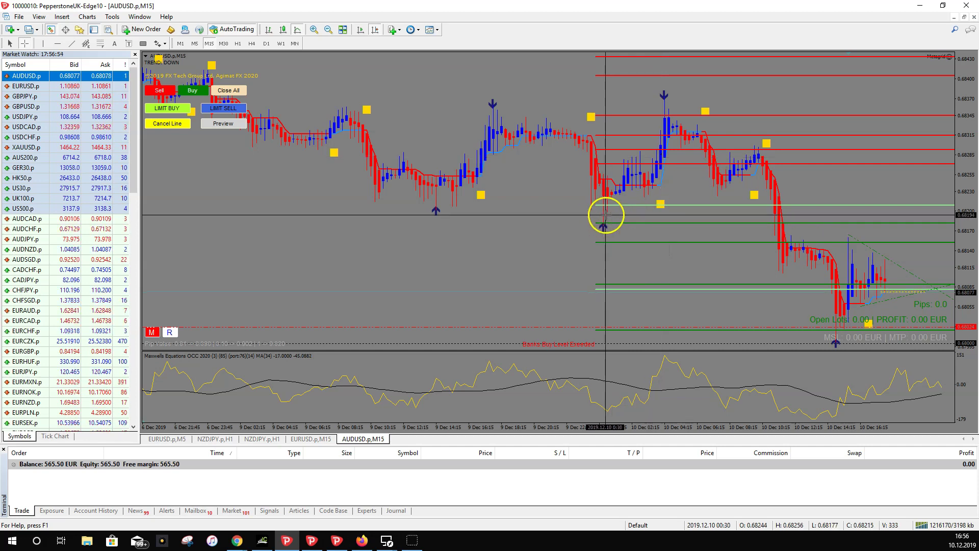
- Measure the AUDUSD M15 rise on 10 December towards the lowest red grid levels with the crosshair
{"action": "left_click_drag", "start_coordinate": [670, 202], "coordinate": [667, 191]}
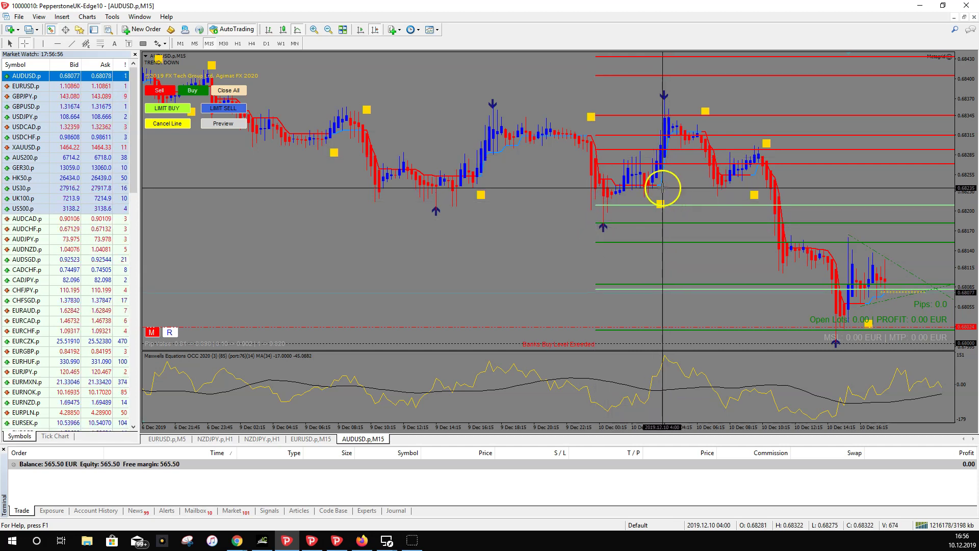
{"action": "mouse_move", "coordinate": [662, 189]}
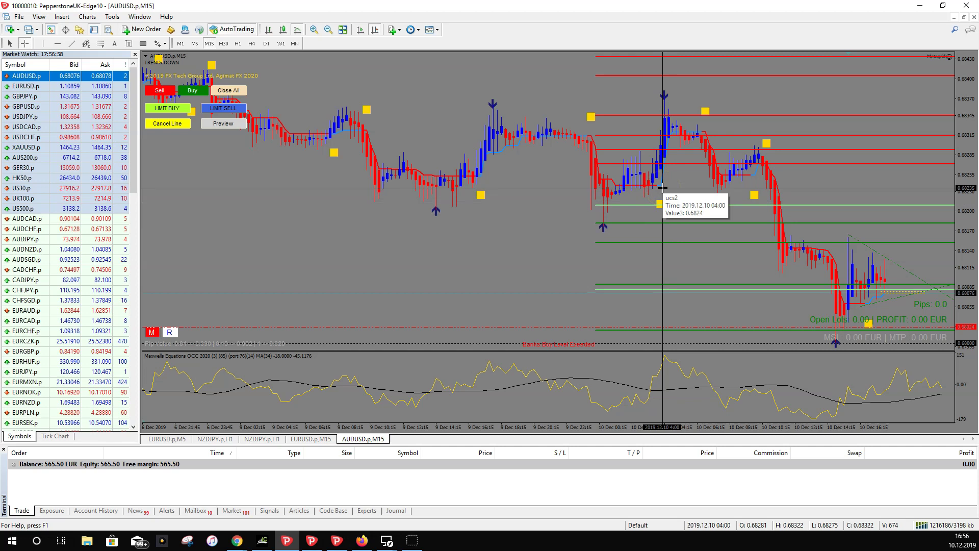
{"action": "mouse_move", "coordinate": [663, 173]}
{"action": "left_mouse_down"}
{"action": "mouse_move", "coordinate": [667, 136]}
{"action": "mouse_move", "coordinate": [656, 153]}
{"action": "mouse_move", "coordinate": [662, 158]}
{"action": "mouse_move", "coordinate": [666, 131]}
{"action": "mouse_move", "coordinate": [737, 115]}
{"action": "mouse_move", "coordinate": [713, 106]}
{"action": "mouse_move", "coordinate": [782, 105]}
{"action": "mouse_move", "coordinate": [763, 166]}
{"action": "mouse_move", "coordinate": [647, 164]}
{"action": "mouse_move", "coordinate": [667, 167]}
{"action": "mouse_move", "coordinate": [632, 146]}
{"action": "mouse_move", "coordinate": [631, 123]}
{"action": "mouse_move", "coordinate": [666, 119]}
{"action": "mouse_move", "coordinate": [660, 128]}
{"action": "mouse_move", "coordinate": [656, 113]}
{"action": "mouse_move", "coordinate": [711, 109]}
{"action": "mouse_move", "coordinate": [634, 117]}
{"action": "mouse_move", "coordinate": [663, 117]}
{"action": "mouse_move", "coordinate": [657, 168]}
{"action": "mouse_move", "coordinate": [658, 113]}
{"action": "mouse_move", "coordinate": [672, 115]}
{"action": "mouse_move", "coordinate": [669, 148]}
{"action": "mouse_move", "coordinate": [668, 97]}
{"action": "mouse_move", "coordinate": [699, 149]}
{"action": "mouse_move", "coordinate": [871, 305]}
{"action": "mouse_move", "coordinate": [610, 74]}
{"action": "mouse_move", "coordinate": [663, 123]}
{"action": "mouse_move", "coordinate": [642, 163]}
{"action": "mouse_move", "coordinate": [650, 161]}
{"action": "left_mouse_up"}
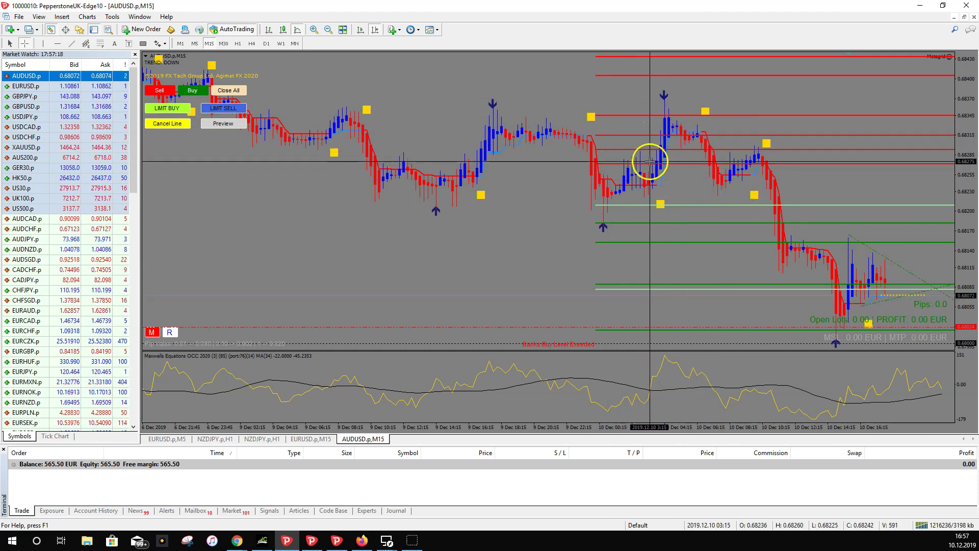
{"action": "mouse_move", "coordinate": [661, 153]}
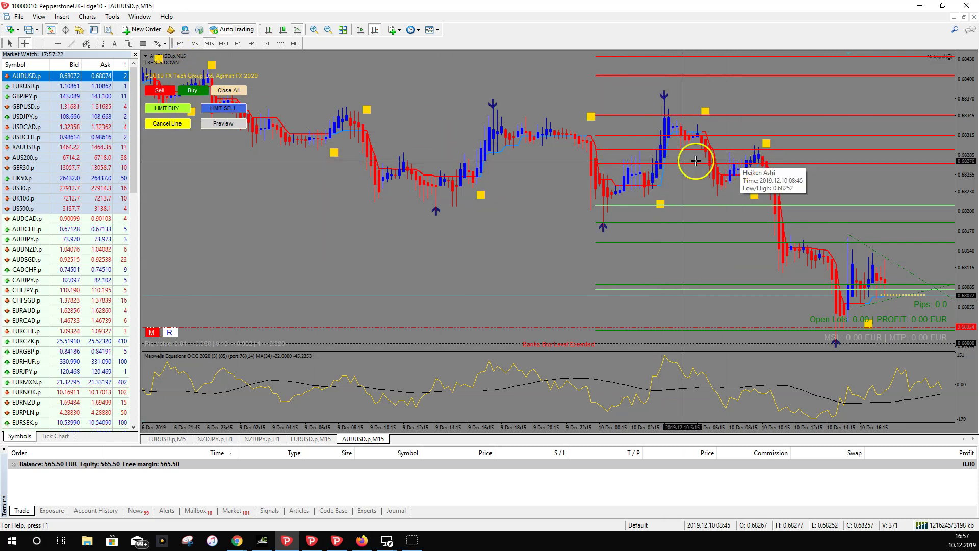
{"action": "left_click_drag", "start_coordinate": [663, 158], "coordinate": [512, 220]}
{"action": "left_click", "coordinate": [567, 192]}
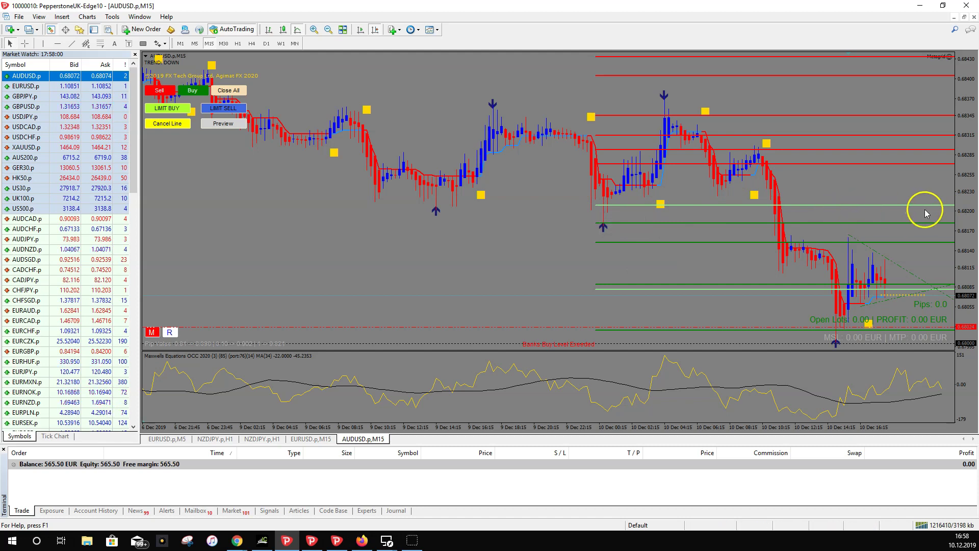
- Inspect the light green grid level and the candles touching it at the grid's start on the AUDUSD M15 chart
{"action": "left_click", "coordinate": [619, 209]}
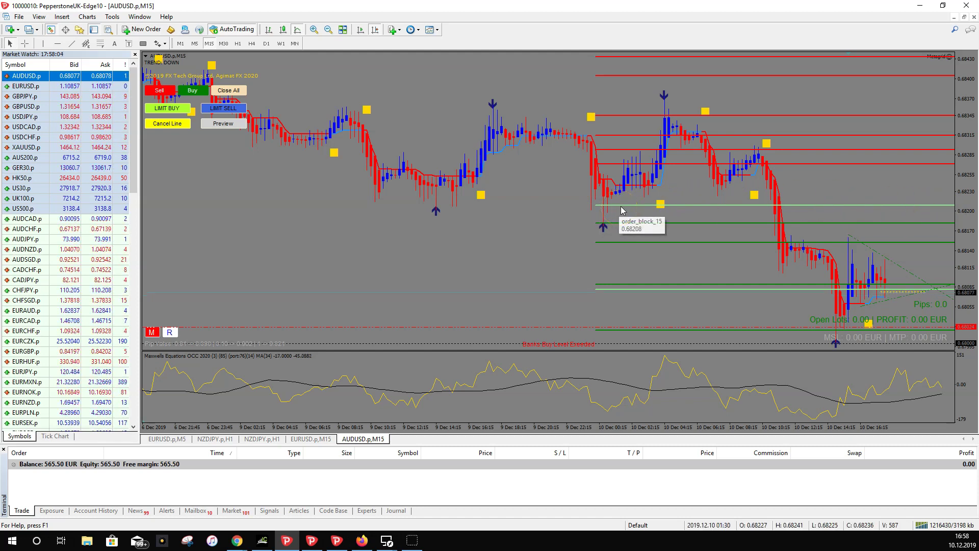
{"action": "left_click", "coordinate": [596, 211]}
{"action": "left_click", "coordinate": [589, 159]}
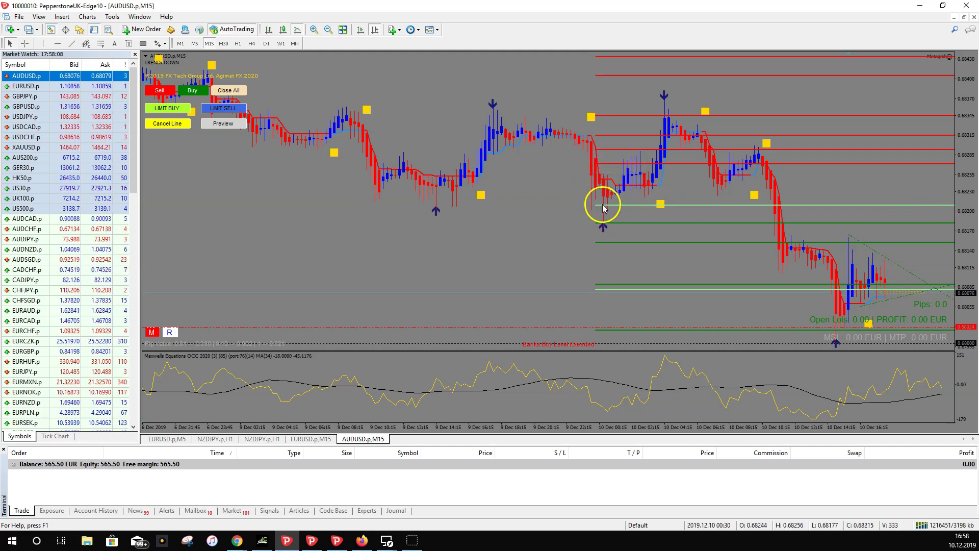
{"action": "mouse_move", "coordinate": [605, 205]}
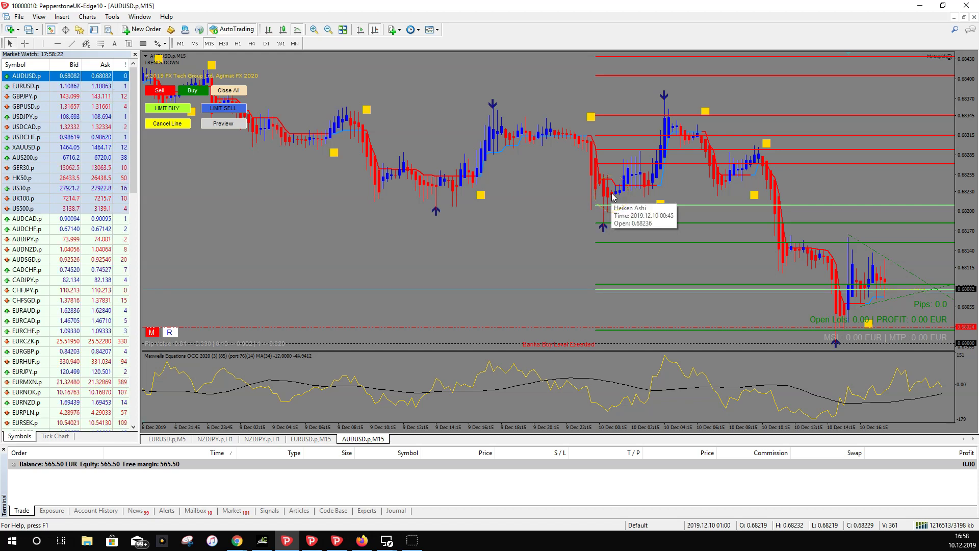
{"action": "left_click", "coordinate": [646, 210]}
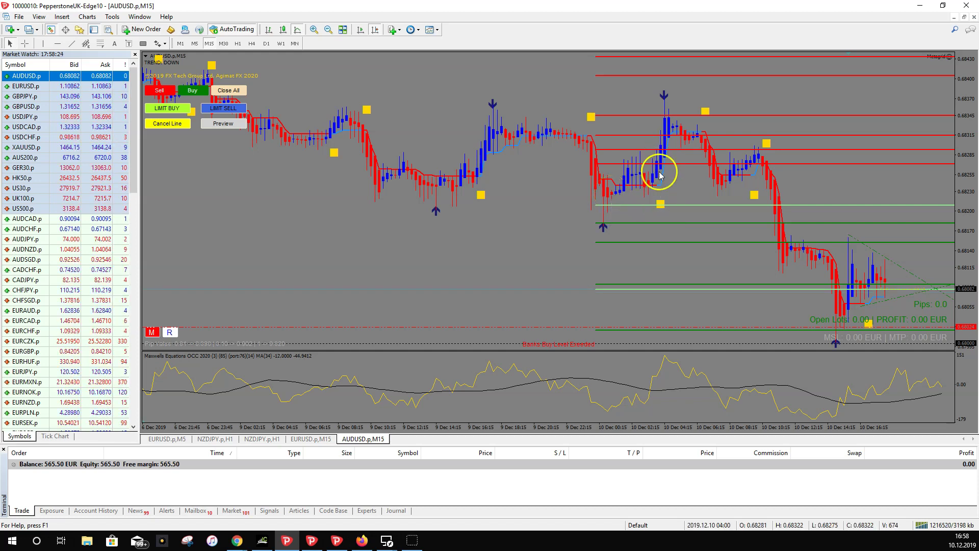
- Measure with the crosshair from the AUDUSD low at the light green level to the following rise, and examine the peak at the red levels
{"action": "left_click", "coordinate": [25, 44]}
{"action": "left_click_drag", "start_coordinate": [611, 195], "coordinate": [660, 188]}
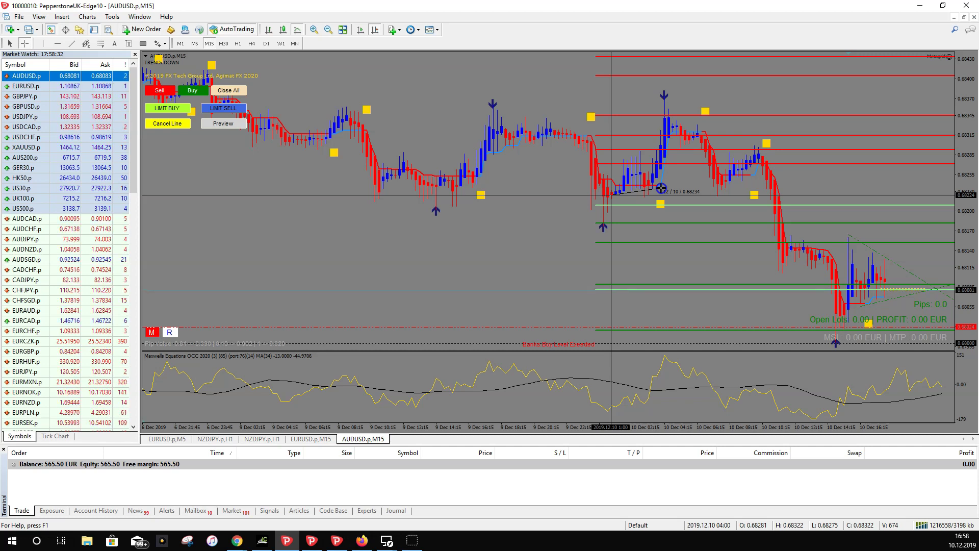
{"action": "left_click_drag", "start_coordinate": [661, 188], "coordinate": [661, 189]}
{"action": "left_click", "coordinate": [25, 43]}
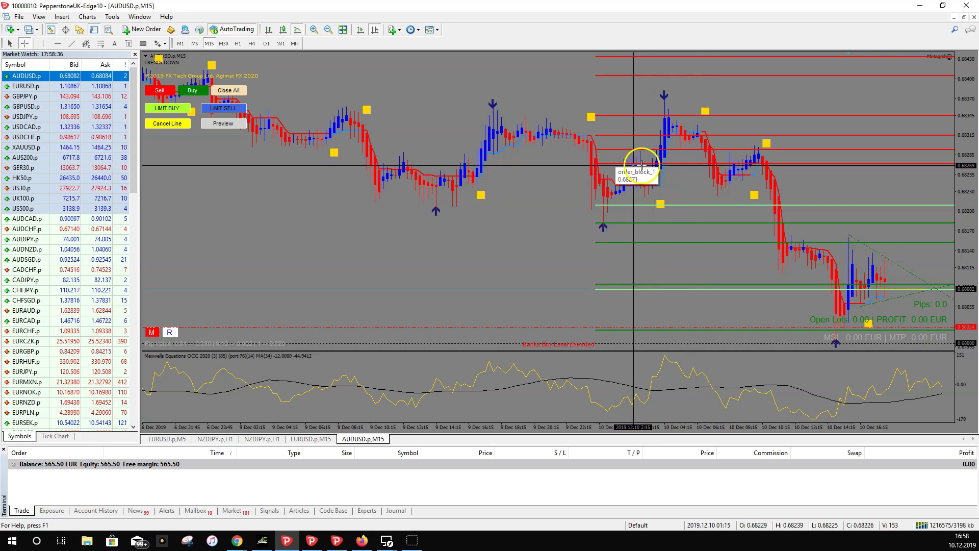
{"action": "mouse_move", "coordinate": [620, 182]}
{"action": "left_mouse_down"}
{"action": "mouse_move", "coordinate": [614, 194]}
{"action": "mouse_move", "coordinate": [658, 169]}
{"action": "mouse_move", "coordinate": [656, 160]}
{"action": "mouse_move", "coordinate": [634, 169]}
{"action": "mouse_move", "coordinate": [610, 226]}
{"action": "mouse_move", "coordinate": [604, 215]}
{"action": "mouse_move", "coordinate": [613, 218]}
{"action": "left_mouse_up"}
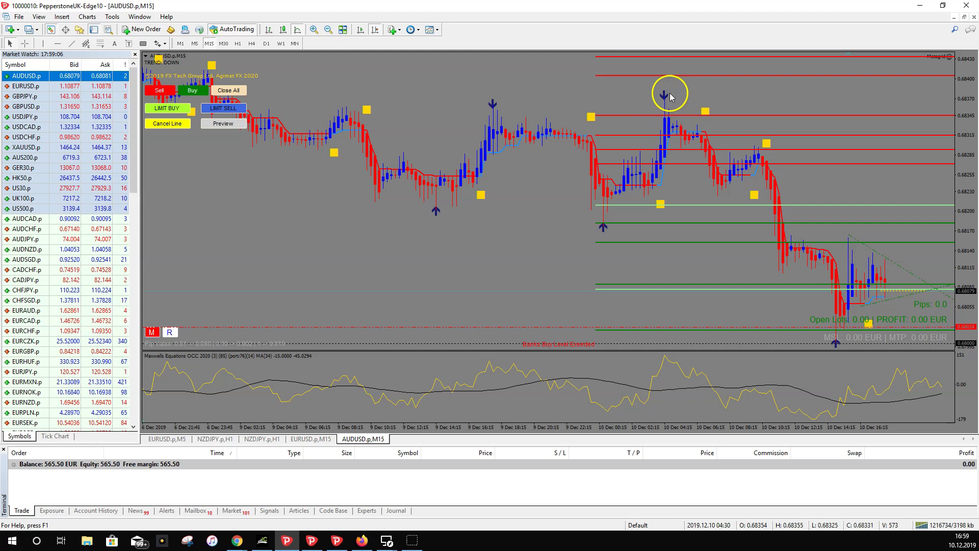
{"action": "mouse_move", "coordinate": [665, 94]}
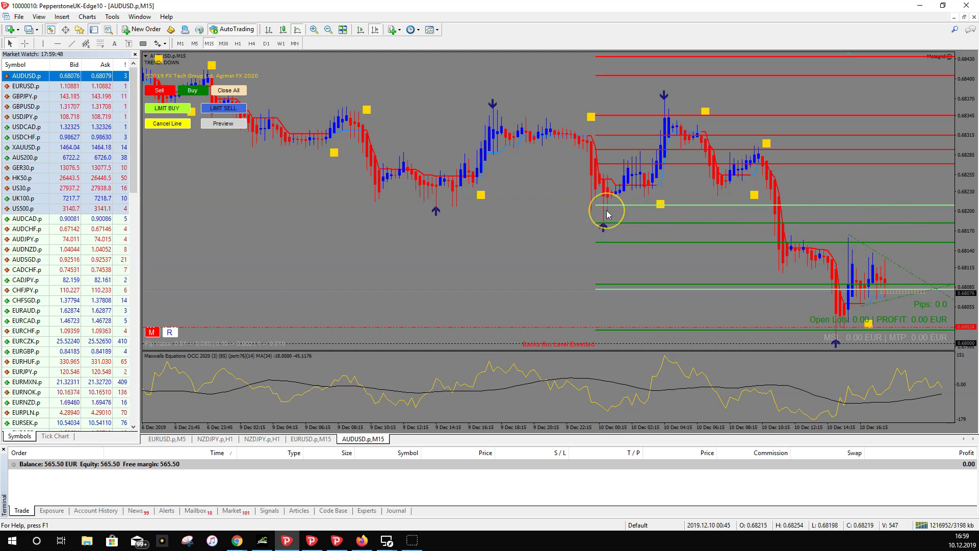
{"action": "mouse_move", "coordinate": [606, 210]}
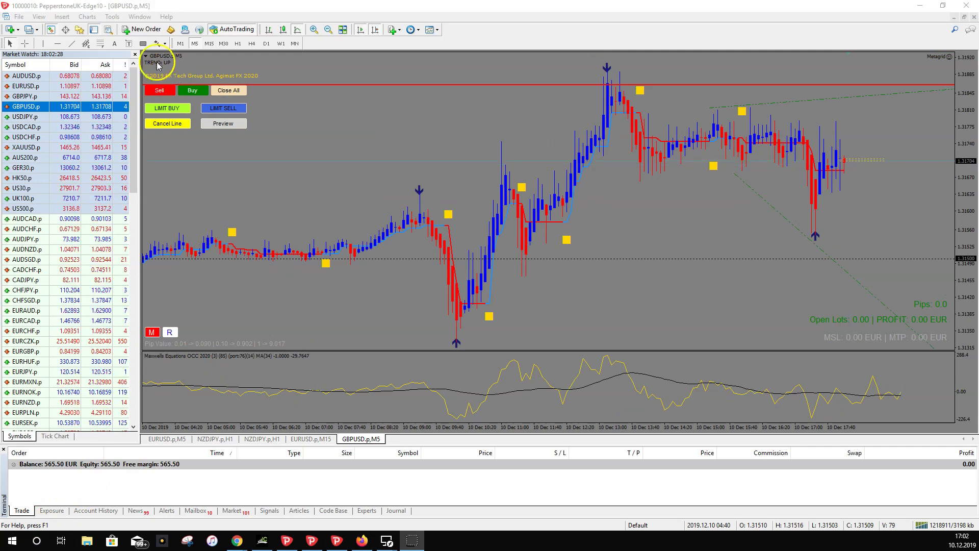
- Locate the start of the red level on the GBPUSD M5 chart and examine the price peak that reaches it
{"action": "left_click", "coordinate": [224, 109]}
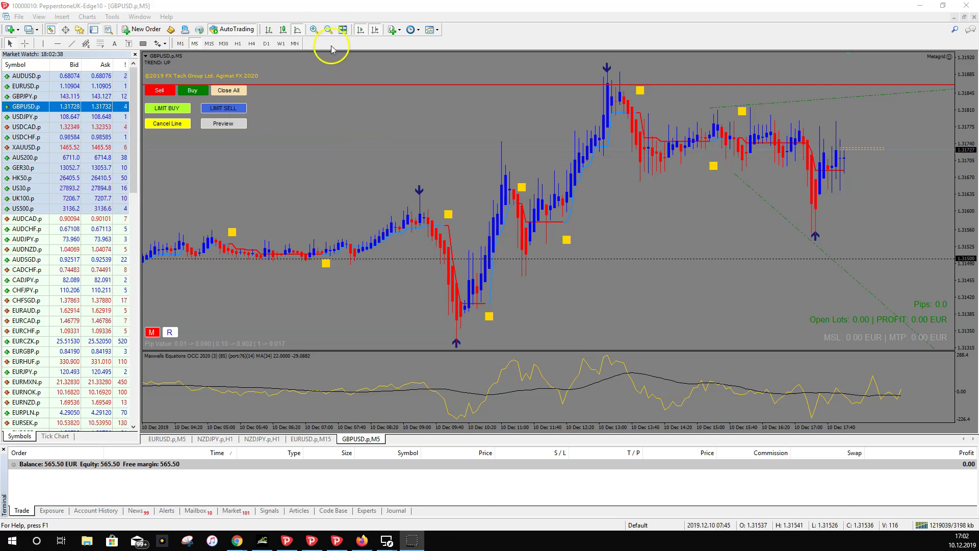
{"action": "left_click", "coordinate": [328, 29]}
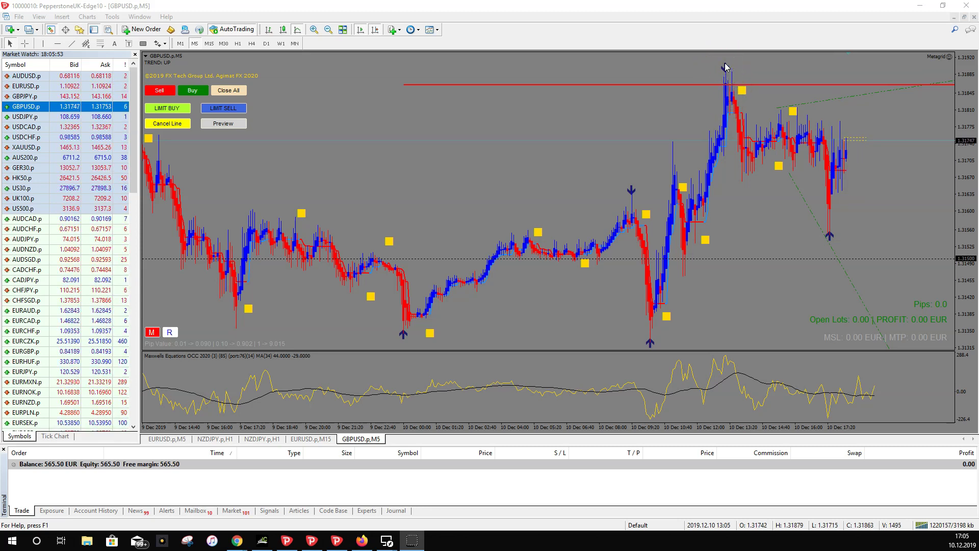
{"action": "left_click", "coordinate": [741, 91]}
{"action": "left_click", "coordinate": [741, 92]}
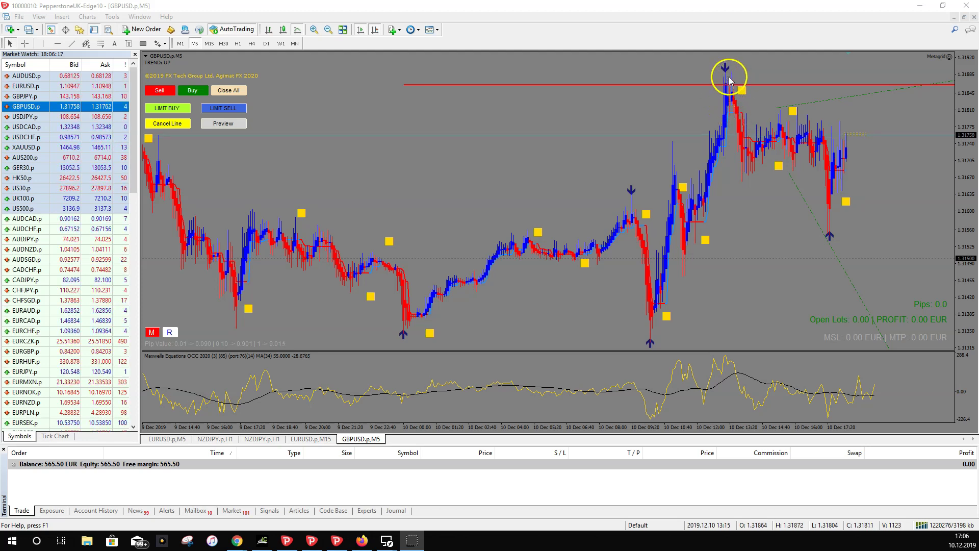
- Inspect the GBPUSD M5 reversal candles around the red level at the 10 December peak with the crosshair
{"action": "left_click", "coordinate": [314, 30]}
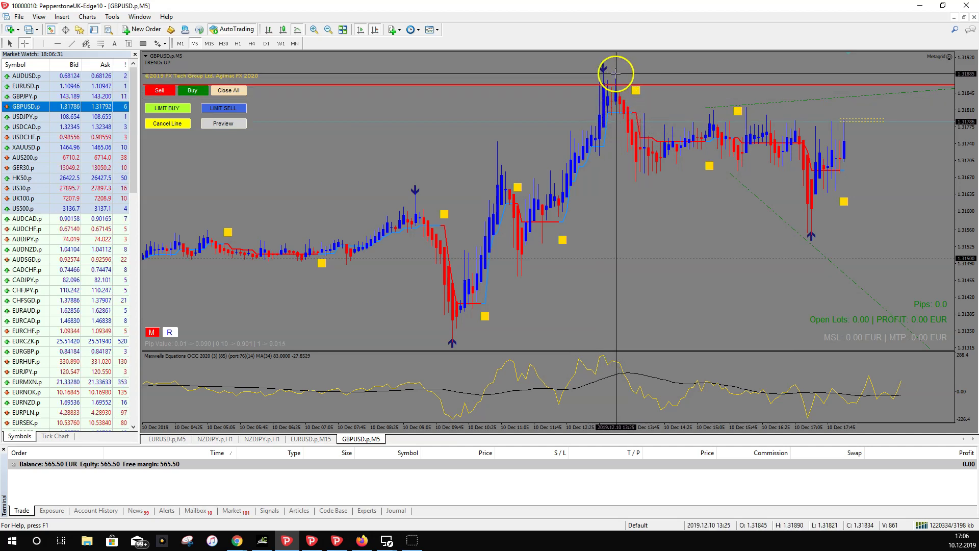
{"action": "mouse_move", "coordinate": [608, 95]}
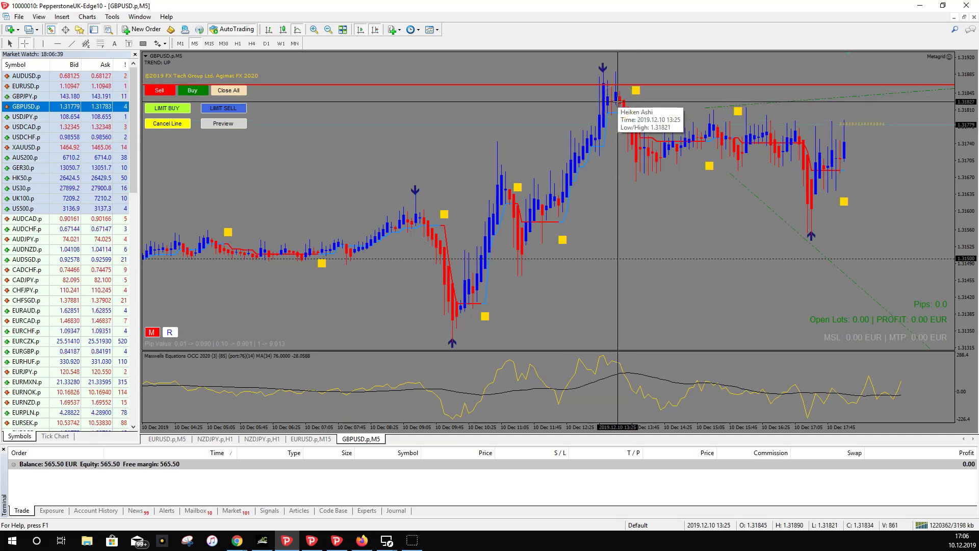
{"action": "left_click", "coordinate": [634, 116]}
{"action": "left_click_drag", "start_coordinate": [637, 120], "coordinate": [616, 102]}
{"action": "left_click", "coordinate": [612, 66]}
{"action": "left_click", "coordinate": [603, 105]}
{"action": "left_click", "coordinate": [621, 111]}
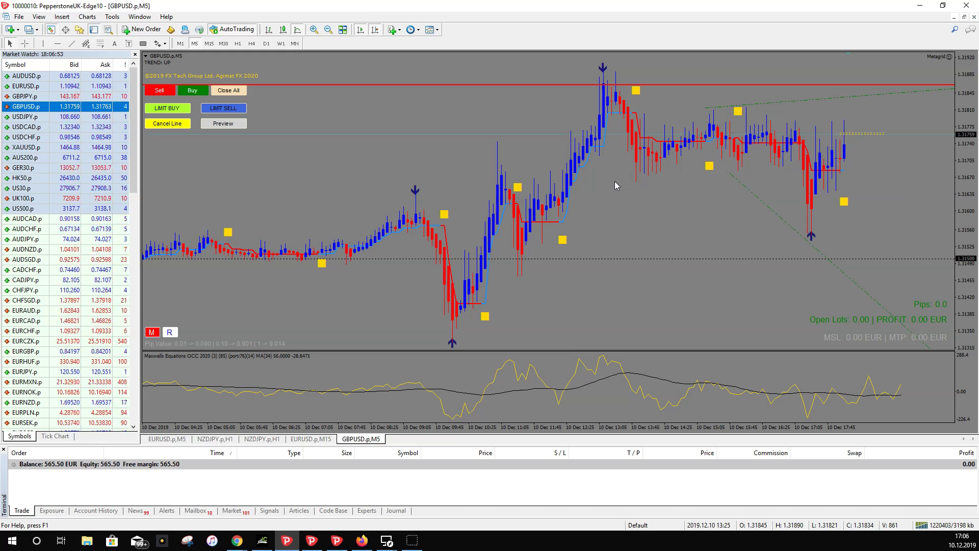
- Follow the GBPUSD M5 decline below the red level and compare it with the level's full length
{"action": "left_click_drag", "start_coordinate": [426, 79], "coordinate": [427, 108]}
{"action": "left_click_drag", "start_coordinate": [594, 141], "coordinate": [641, 157]}
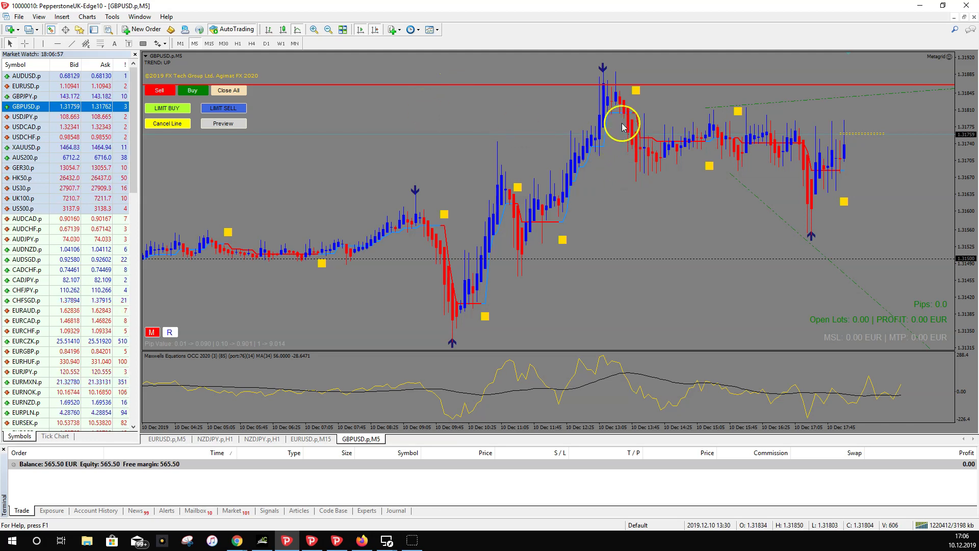
{"action": "mouse_move", "coordinate": [620, 118]}
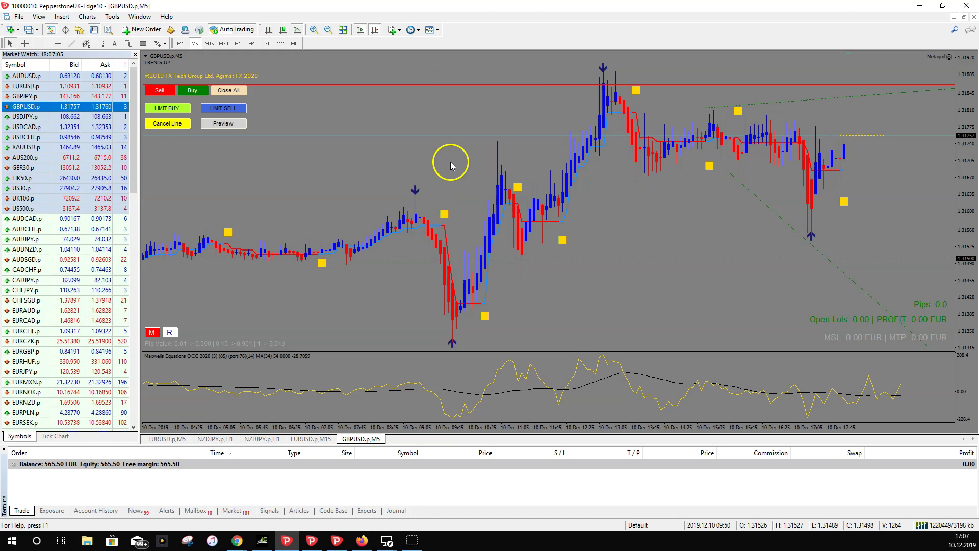
{"action": "left_click", "coordinate": [327, 31]}
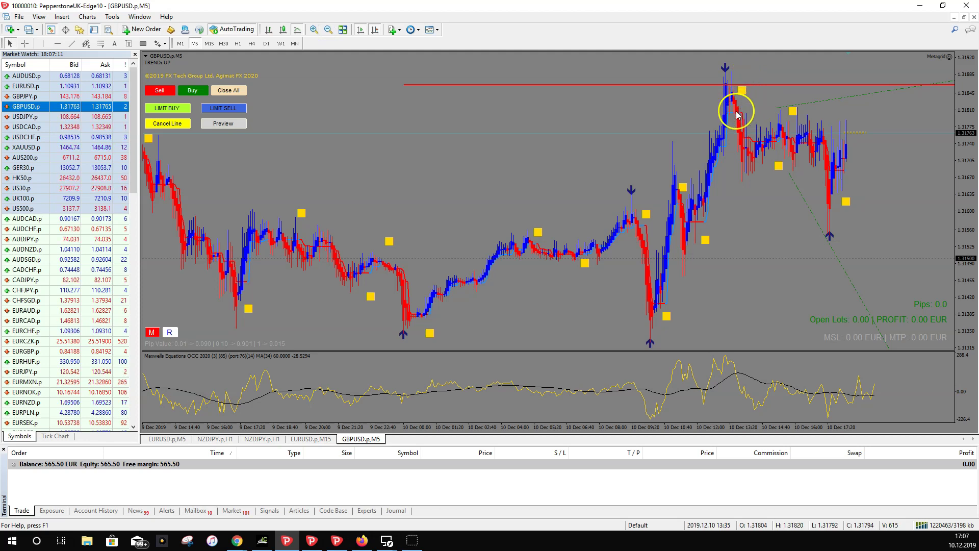
{"action": "mouse_move", "coordinate": [737, 111]}
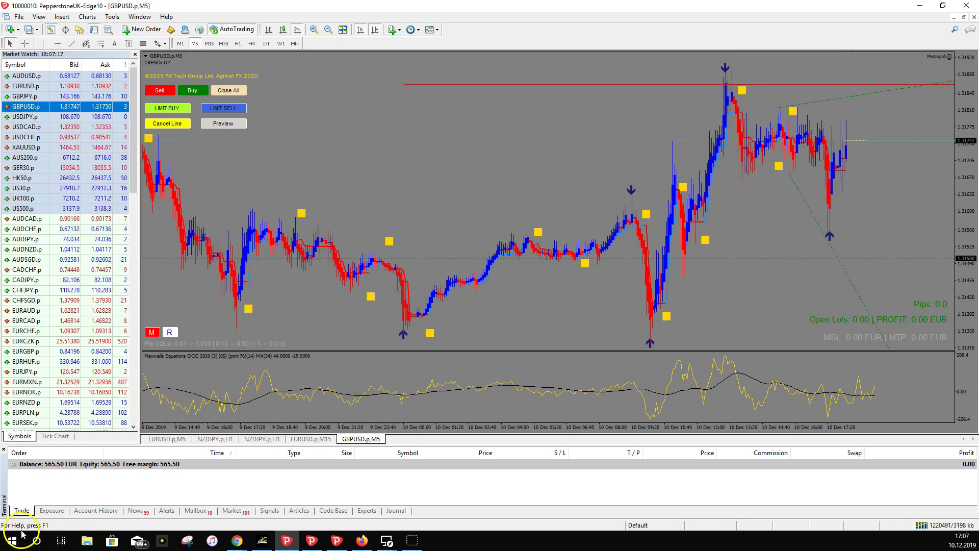
- Load GER30 into the chart and select XAUUSD in the symbol list
{"action": "left_click_drag", "start_coordinate": [23, 167], "coordinate": [200, 217]}
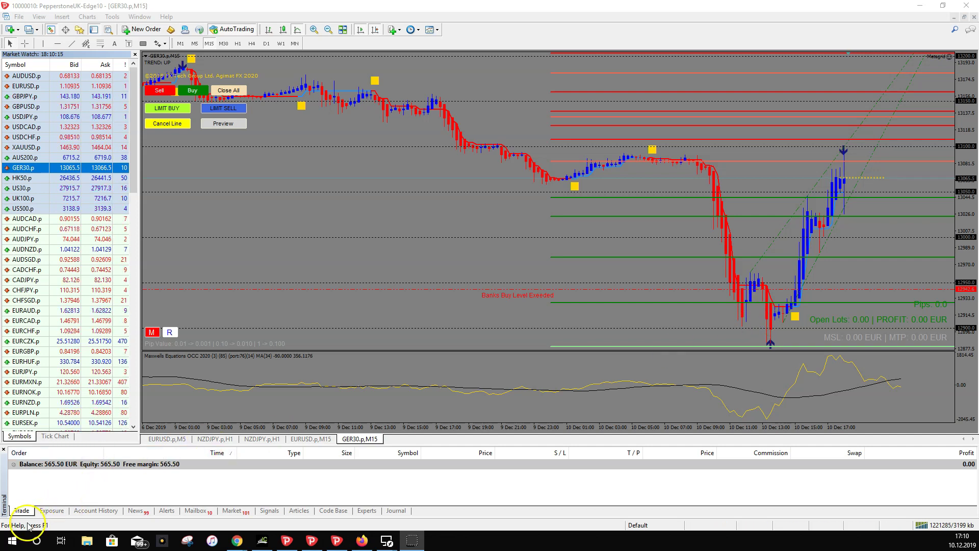
{"action": "key", "text": "Up"}
{"action": "key", "text": "Up"}
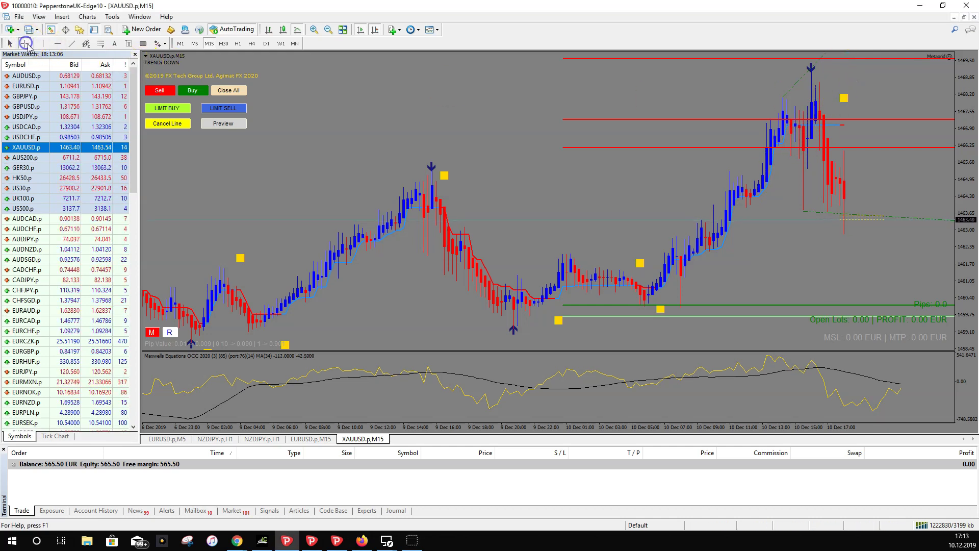
- Measure the XAUUSD M15 fall from the red levels towards the green level with the crosshair and examine the latest red candles
{"action": "middle_click", "coordinate": [677, 237]}
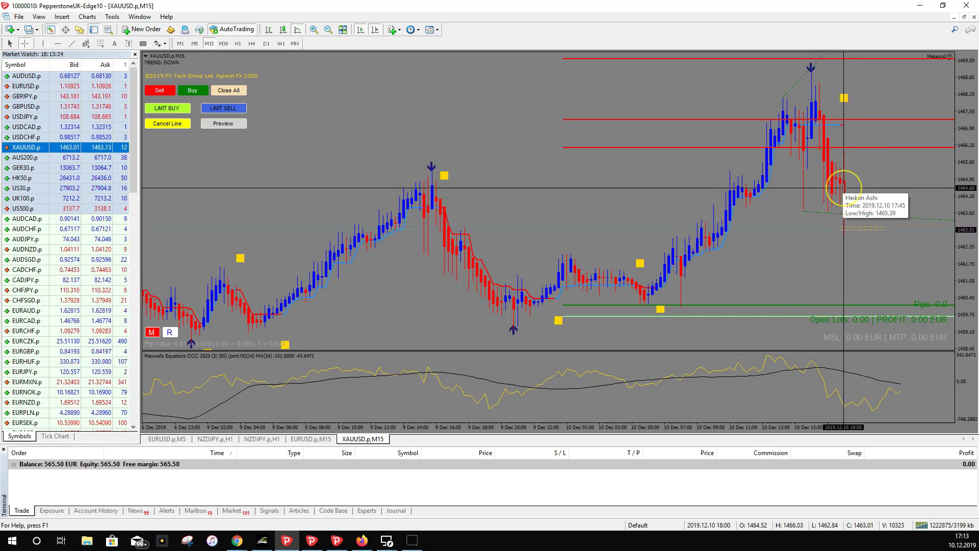
{"action": "mouse_move", "coordinate": [843, 187]}
{"action": "left_mouse_down"}
{"action": "mouse_move", "coordinate": [844, 93]}
{"action": "mouse_move", "coordinate": [844, 190]}
{"action": "mouse_move", "coordinate": [857, 124]}
{"action": "mouse_move", "coordinate": [843, 91]}
{"action": "mouse_move", "coordinate": [816, 72]}
{"action": "mouse_move", "coordinate": [797, 73]}
{"action": "mouse_move", "coordinate": [841, 98]}
{"action": "mouse_move", "coordinate": [636, 153]}
{"action": "mouse_move", "coordinate": [780, 81]}
{"action": "mouse_move", "coordinate": [846, 137]}
{"action": "mouse_move", "coordinate": [815, 96]}
{"action": "mouse_move", "coordinate": [843, 100]}
{"action": "mouse_move", "coordinate": [841, 182]}
{"action": "left_mouse_up"}
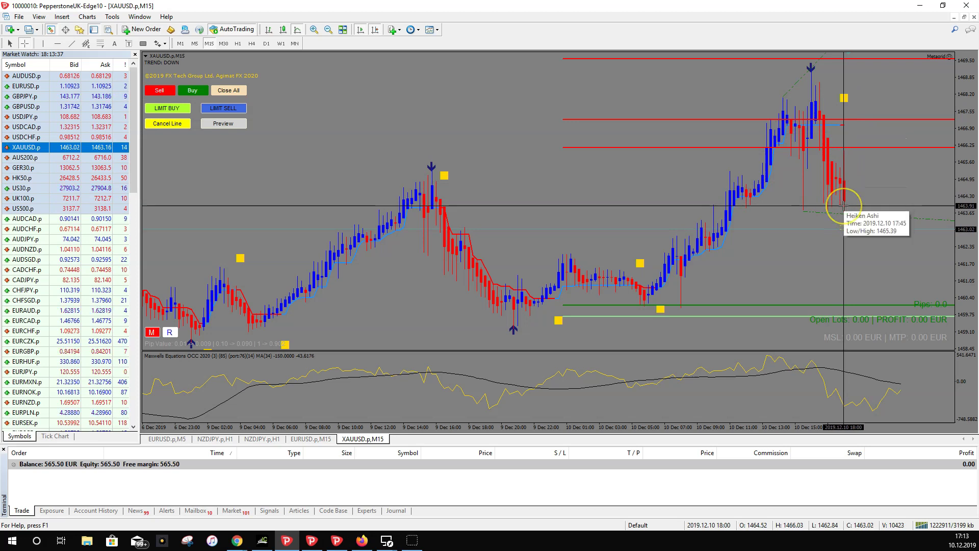
{"action": "left_click_drag", "start_coordinate": [844, 206], "coordinate": [854, 303]}
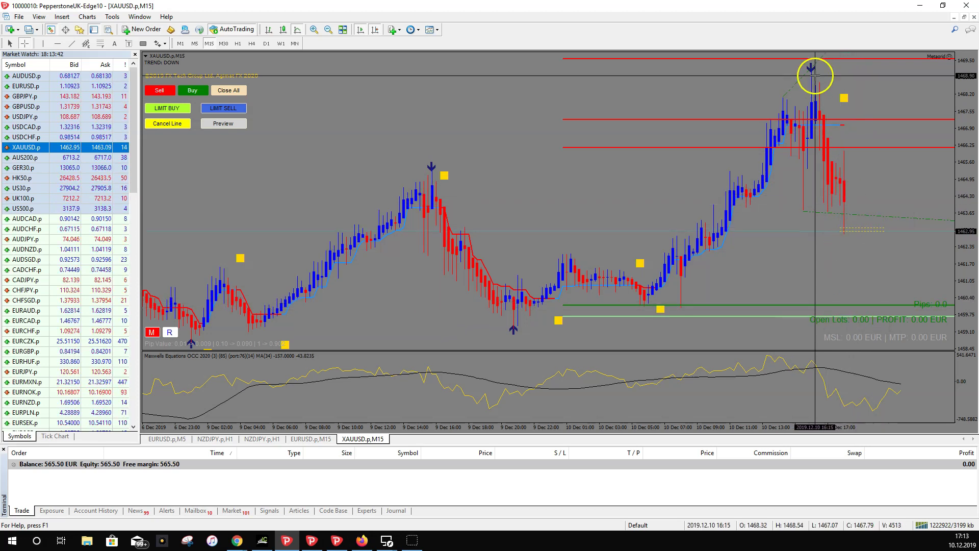
{"action": "left_click_drag", "start_coordinate": [769, 136], "coordinate": [844, 175]}
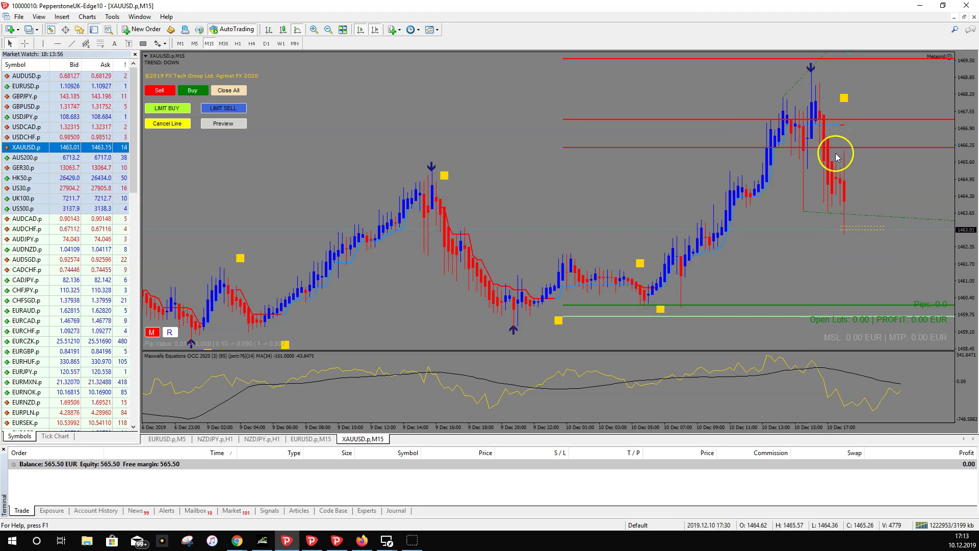
{"action": "mouse_move", "coordinate": [827, 177]}
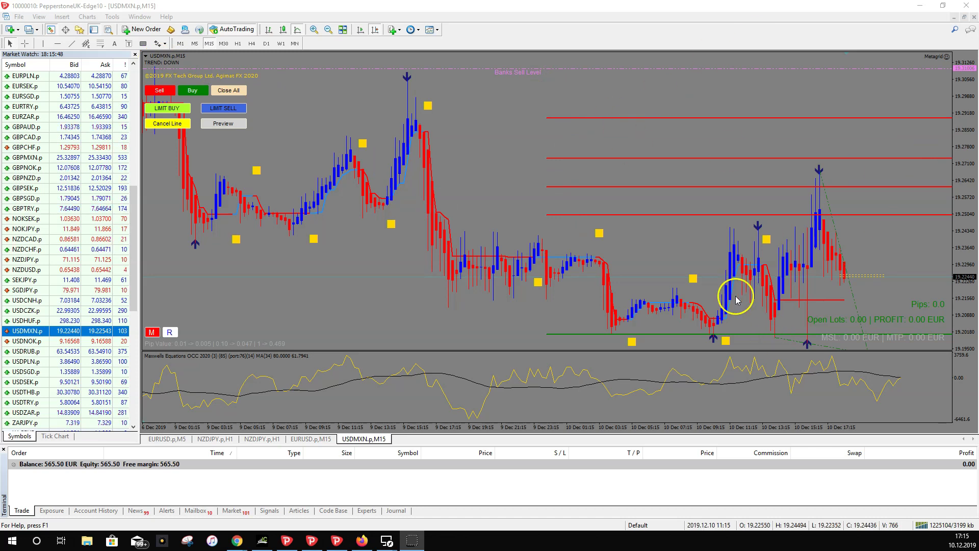
- Measure the USDMXN M15 rise from the green-level low to the lowest red level with the crosshair, and inspect the candles falling back
{"action": "key", "text": "ctrl+f"}
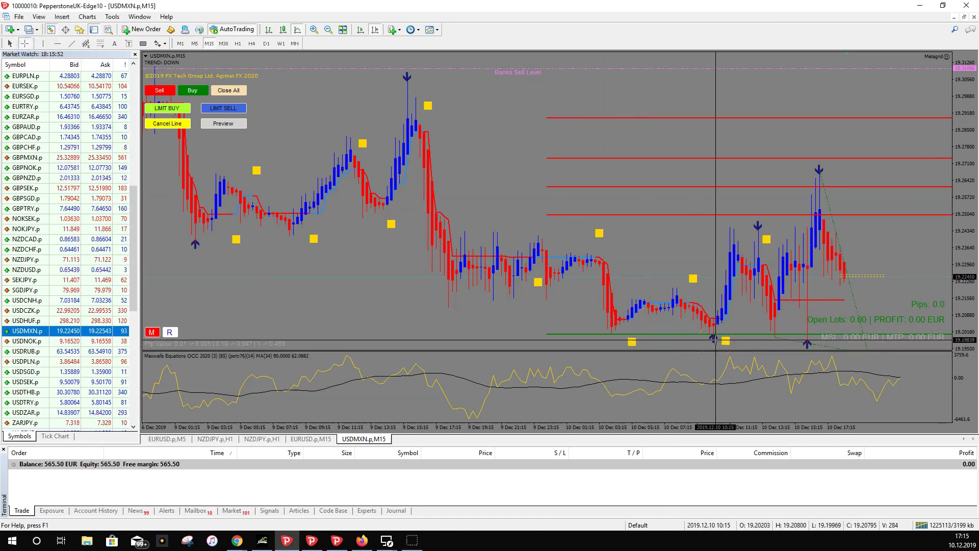
{"action": "left_click_drag", "start_coordinate": [717, 339], "coordinate": [817, 215]}
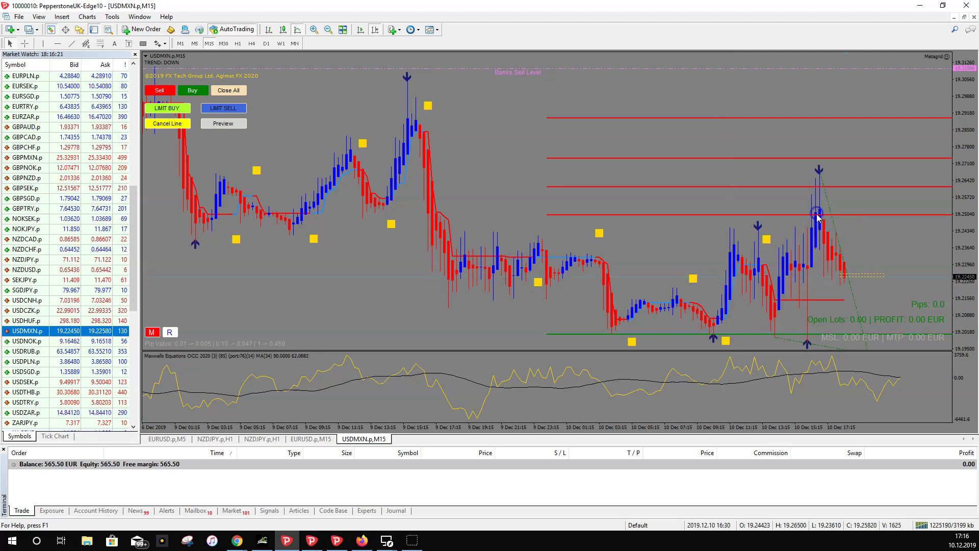
{"action": "left_click", "coordinate": [790, 217]}
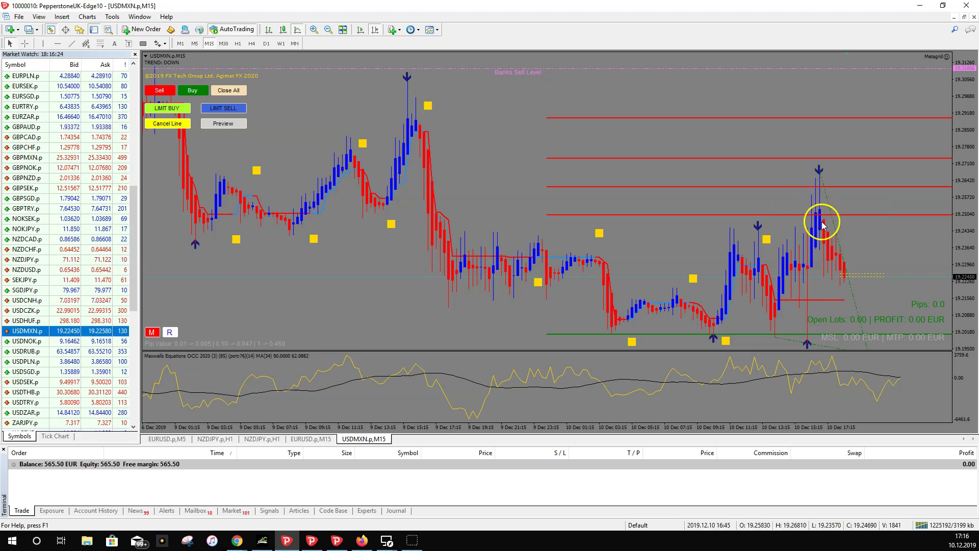
{"action": "mouse_move", "coordinate": [827, 269]}
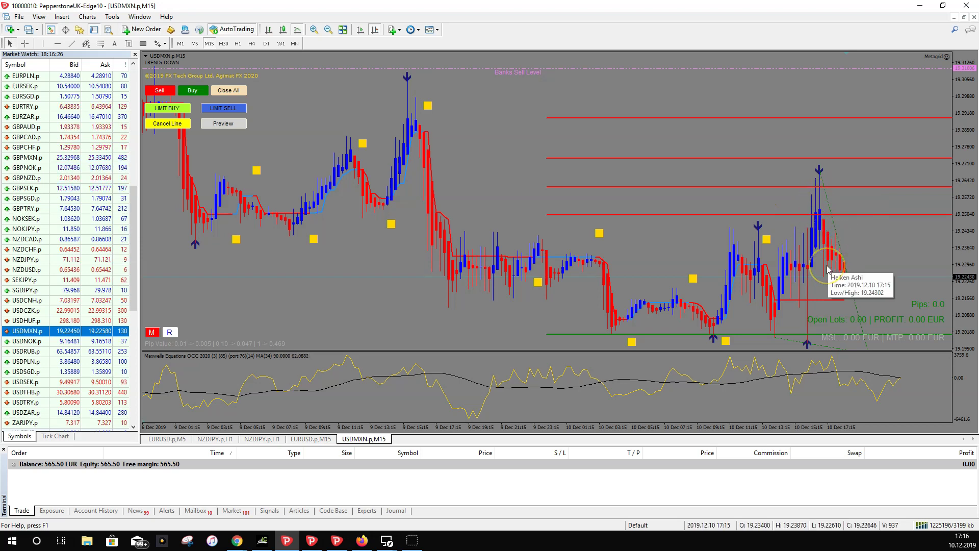
- Examine the USDMXN M15 price swings between the green level and the lowest red level, including where the levels begin
{"action": "left_click", "coordinate": [881, 269]}
{"action": "left_click", "coordinate": [565, 318]}
{"action": "left_click", "coordinate": [541, 288]}
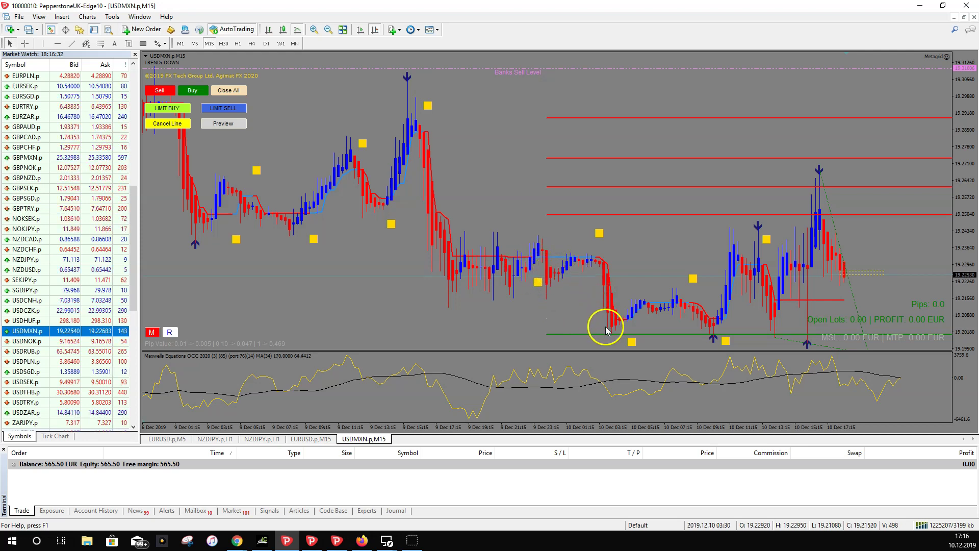
{"action": "mouse_move", "coordinate": [609, 331]}
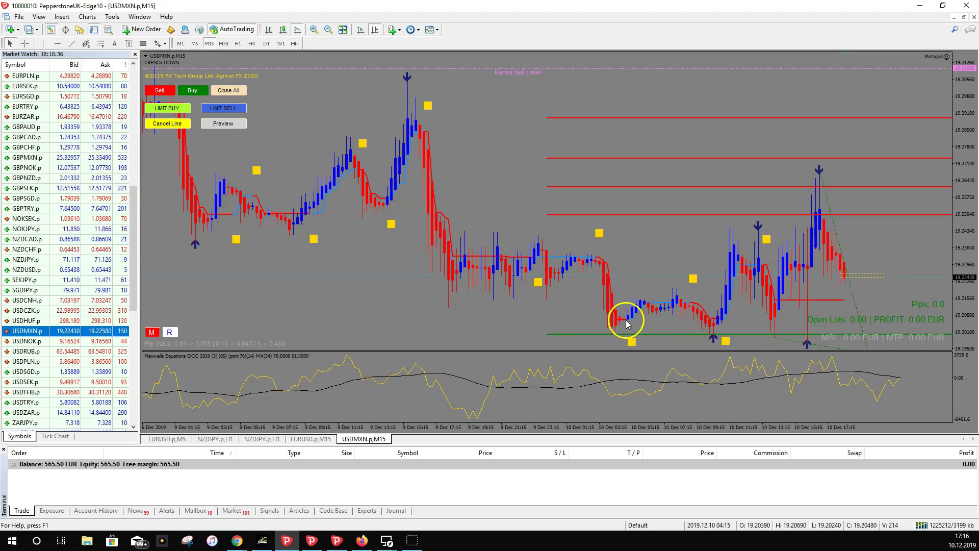
{"action": "mouse_move", "coordinate": [631, 315]}
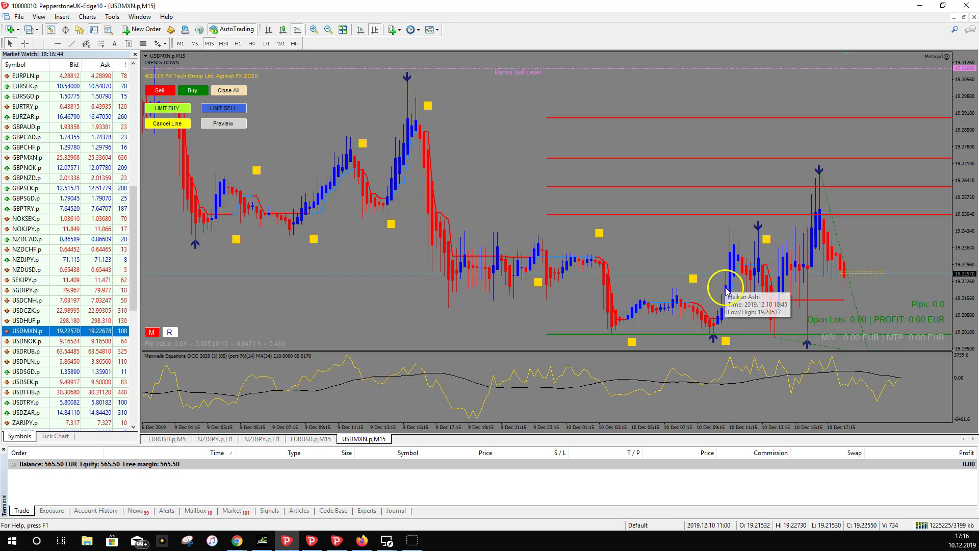
{"action": "mouse_move", "coordinate": [669, 306]}
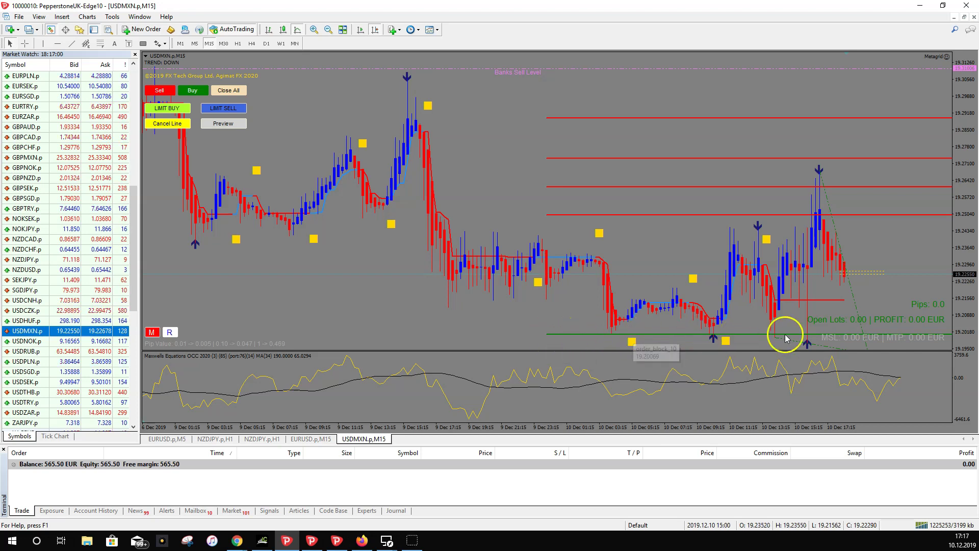
{"action": "left_click", "coordinate": [696, 330]}
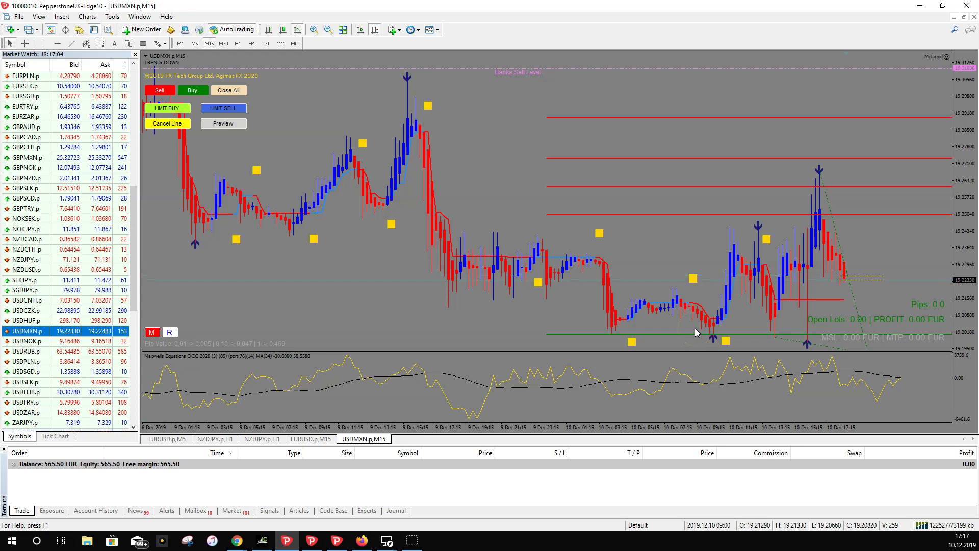
{"action": "left_click", "coordinate": [559, 260]}
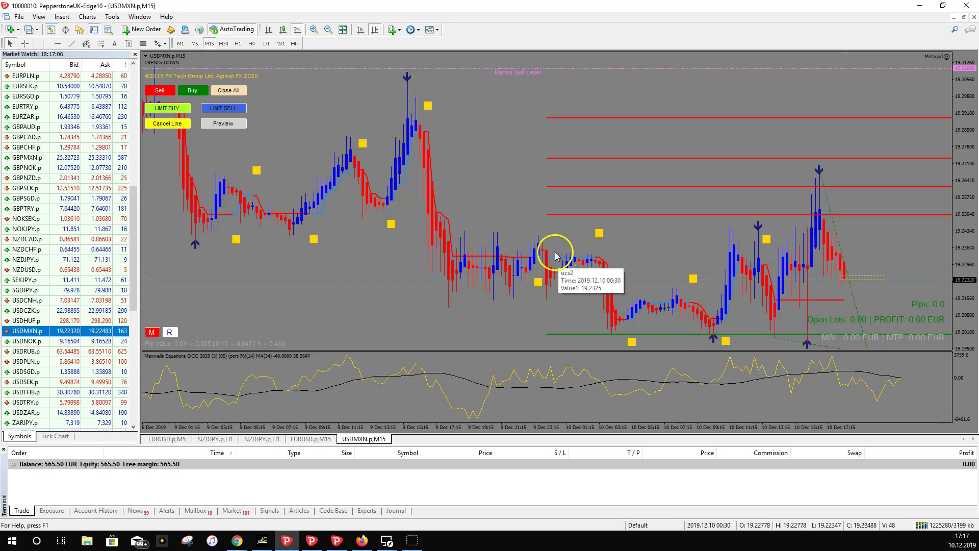
{"action": "left_click", "coordinate": [544, 217]}
{"action": "left_click", "coordinate": [835, 213]}
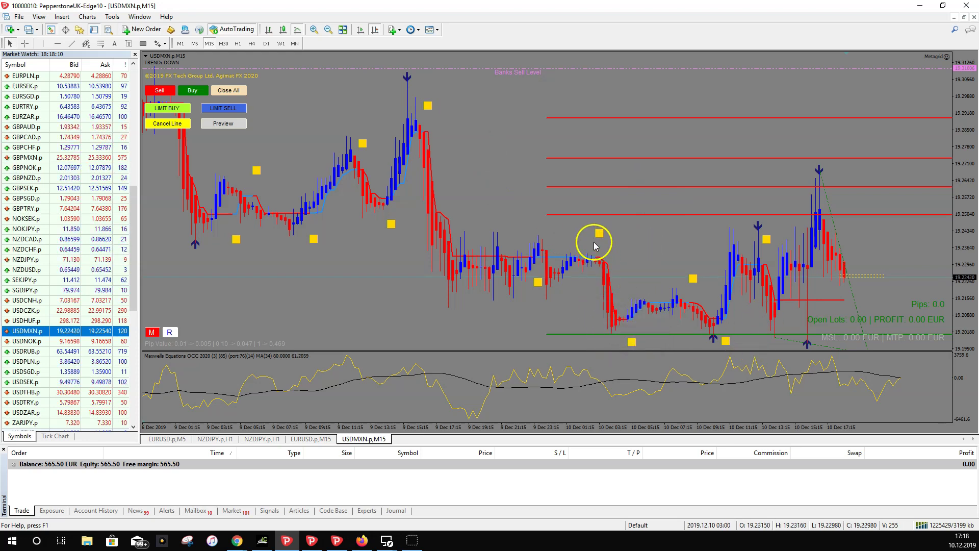
- Draw a thick green trendline from just above the lowest red level down to the first 10 December low near the green level
{"action": "left_click", "coordinate": [72, 43]}
{"action": "left_click_drag", "start_coordinate": [571, 202], "coordinate": [609, 276]}
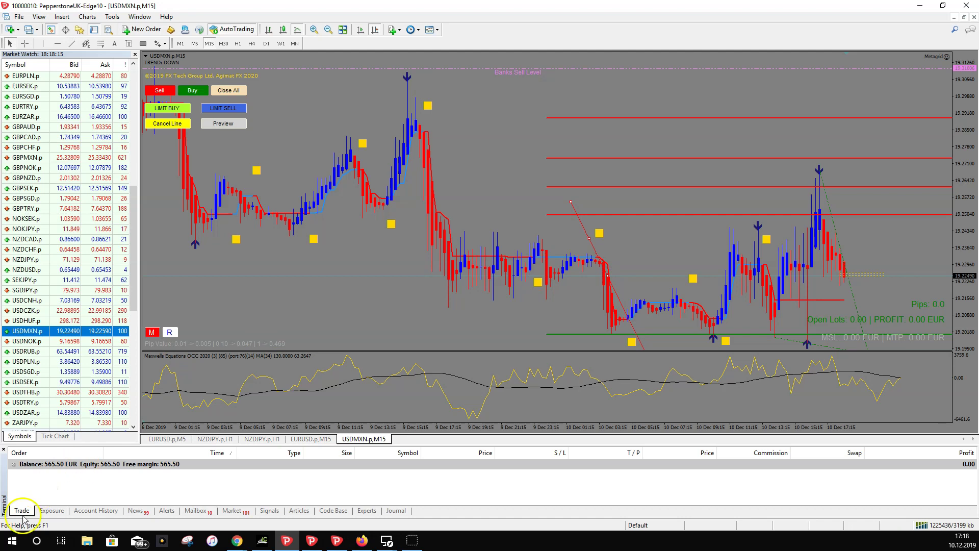
{"action": "key", "text": "super+shift+s"}
{"action": "left_click_drag", "start_coordinate": [608, 278], "coordinate": [625, 330]}
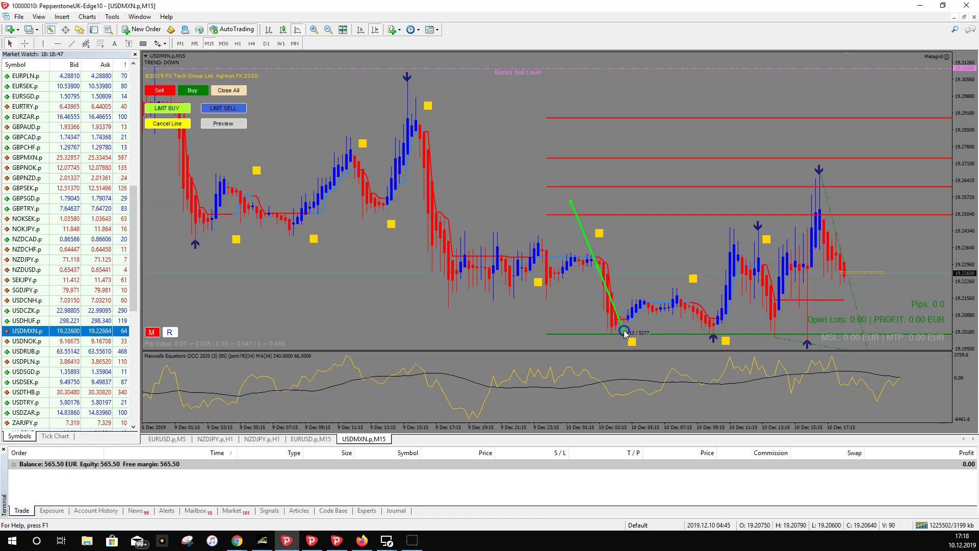
- Continue the green trendline zigzag up to the minor peak, back down to the green level, and up to the latest high near the second-lowest red level
{"action": "left_click", "coordinate": [70, 44]}
{"action": "left_click_drag", "start_coordinate": [624, 330], "coordinate": [677, 297]}
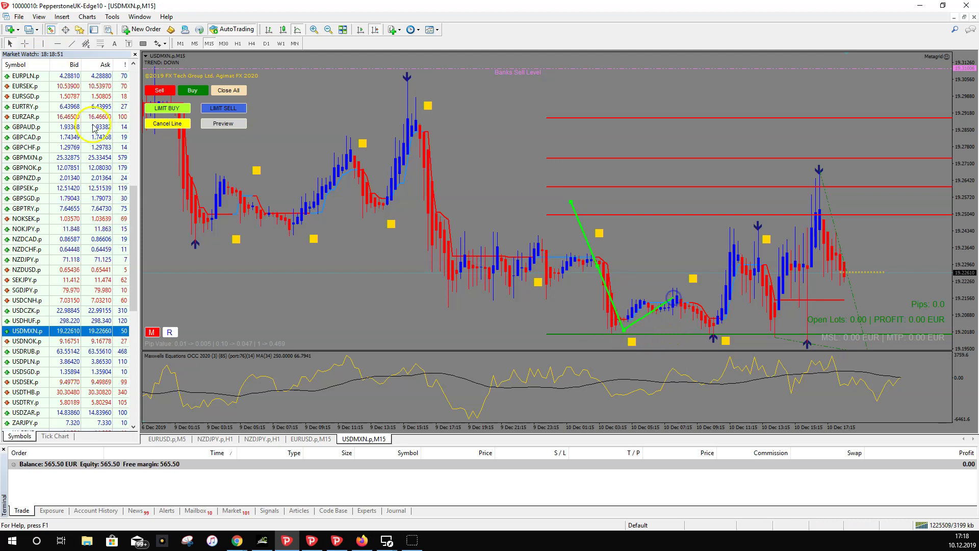
{"action": "left_click", "coordinate": [71, 44]}
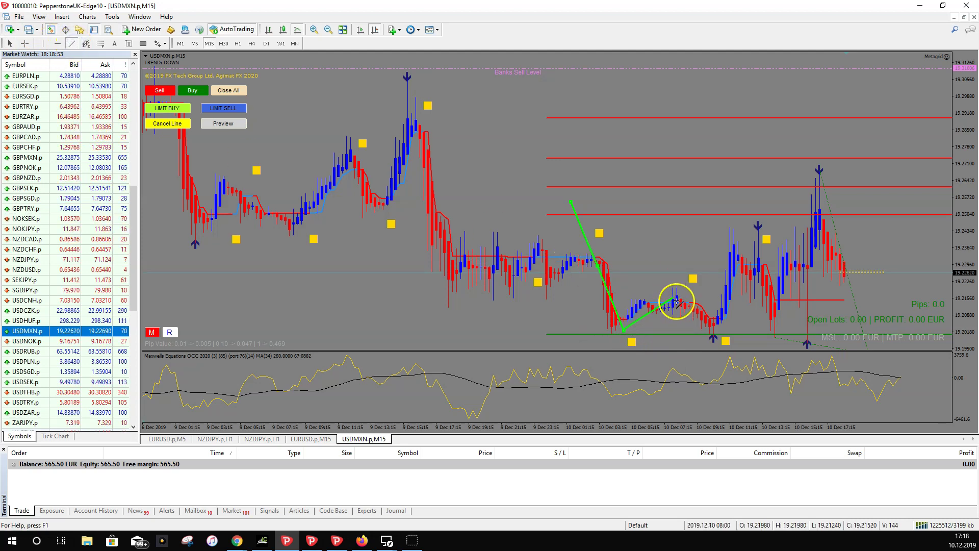
{"action": "left_click_drag", "start_coordinate": [710, 334], "coordinate": [827, 179]}
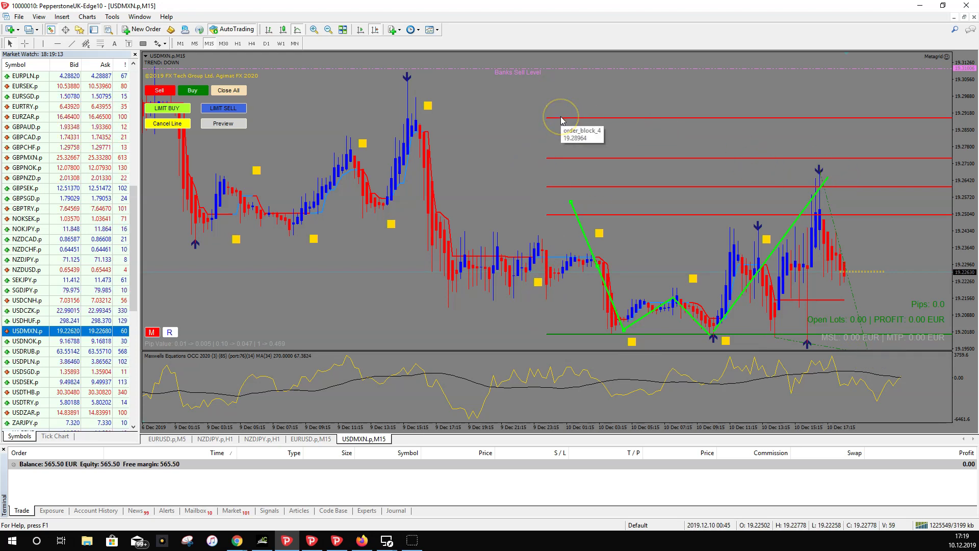
- Inspect the topmost red level, order_block_4, and the shared starting point of the red and green levels
{"action": "mouse_move", "coordinate": [562, 121]}
{"action": "left_mouse_down"}
{"action": "mouse_move", "coordinate": [671, 112]}
{"action": "mouse_move", "coordinate": [561, 132]}
{"action": "mouse_move", "coordinate": [558, 123]}
{"action": "mouse_move", "coordinate": [846, 149]}
{"action": "mouse_move", "coordinate": [898, 171]}
{"action": "mouse_move", "coordinate": [577, 204]}
{"action": "mouse_move", "coordinate": [547, 115]}
{"action": "mouse_move", "coordinate": [547, 367]}
{"action": "mouse_move", "coordinate": [544, 45]}
{"action": "mouse_move", "coordinate": [558, 207]}
{"action": "mouse_move", "coordinate": [546, 72]}
{"action": "mouse_move", "coordinate": [544, 256]}
{"action": "mouse_move", "coordinate": [543, 141]}
{"action": "left_mouse_up"}
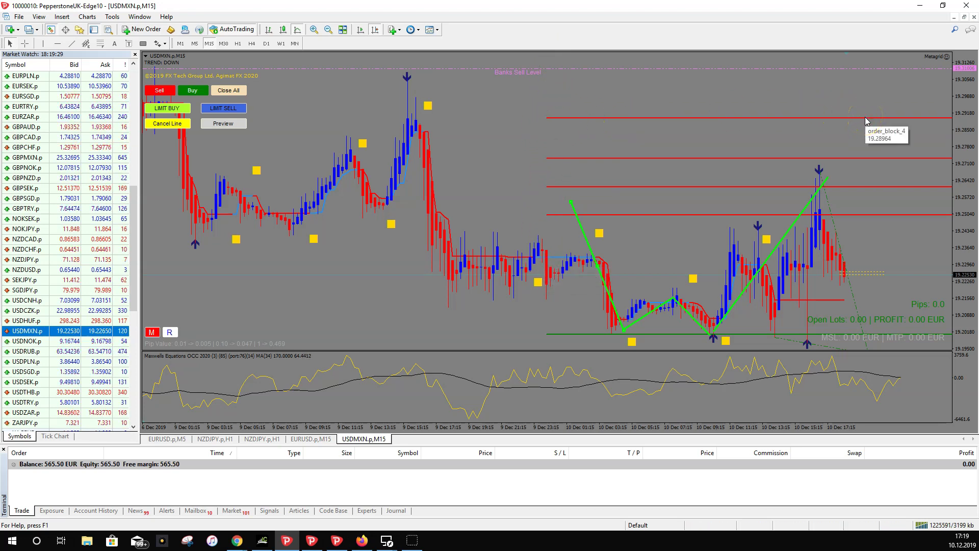
{"action": "left_click_drag", "start_coordinate": [604, 193], "coordinate": [531, 180]}
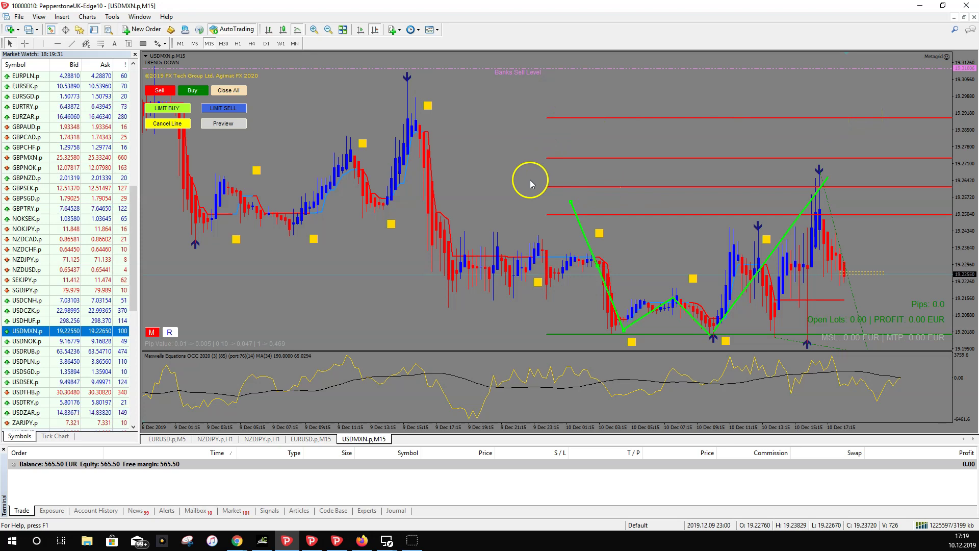
{"action": "left_click_drag", "start_coordinate": [548, 121], "coordinate": [548, 119]}
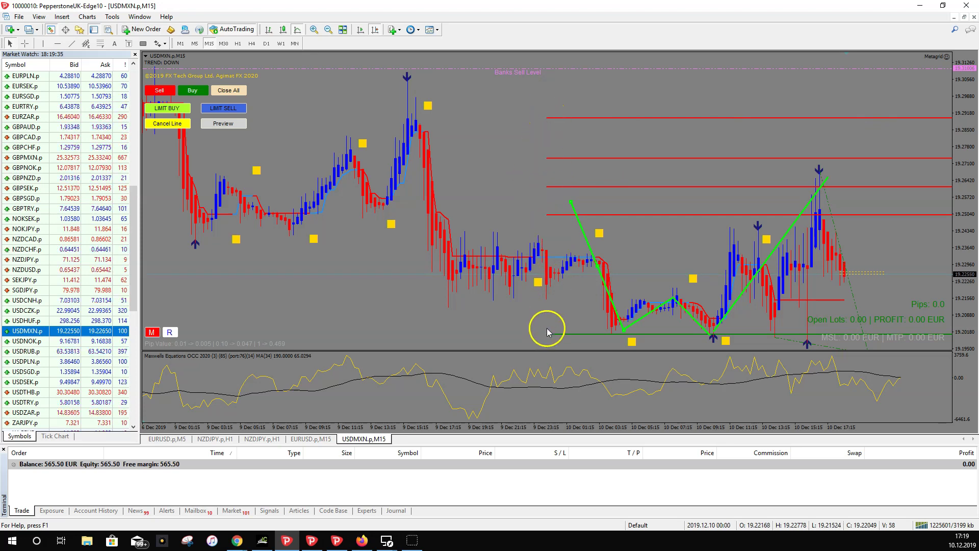